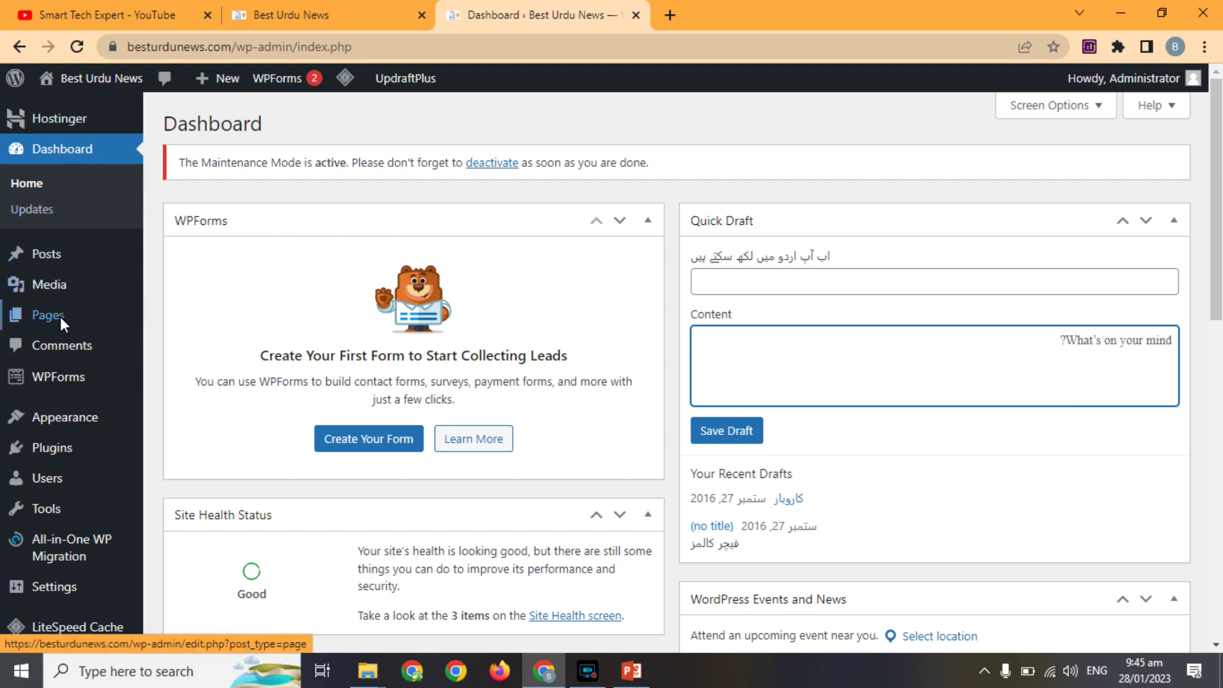
Review the All Users list and its existing Administrator, then start adding a new user.
mouse_move(60, 479)
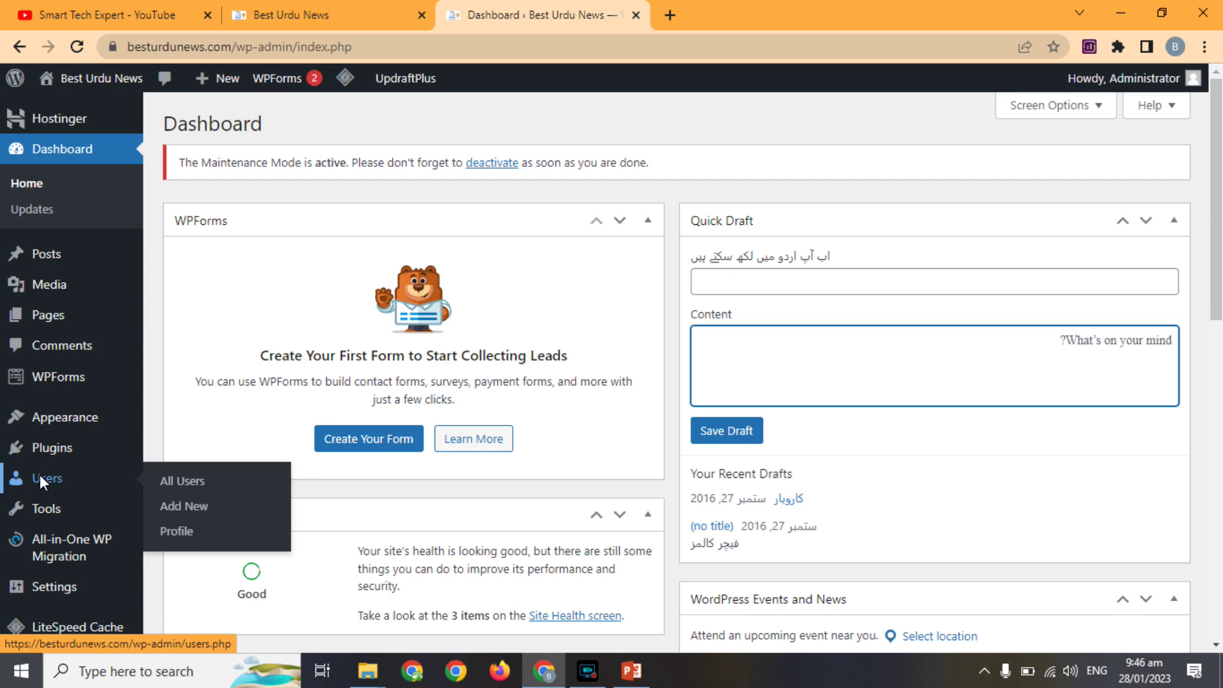
left_click(178, 482)
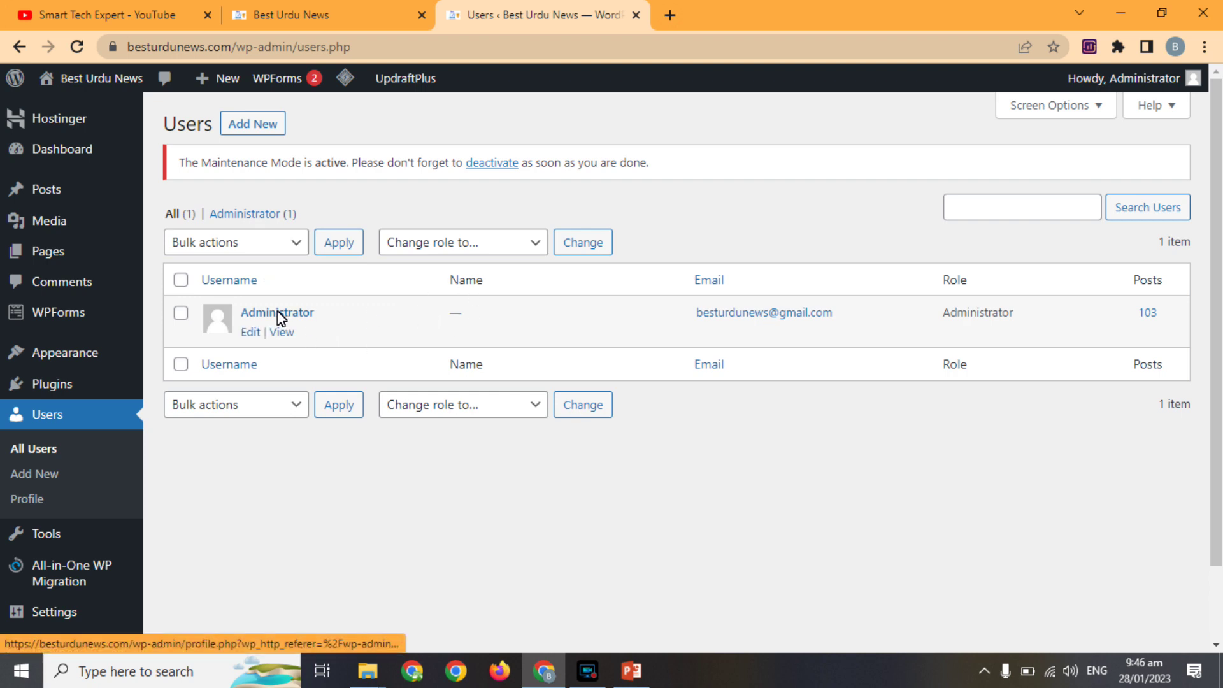
double_click(965, 314)
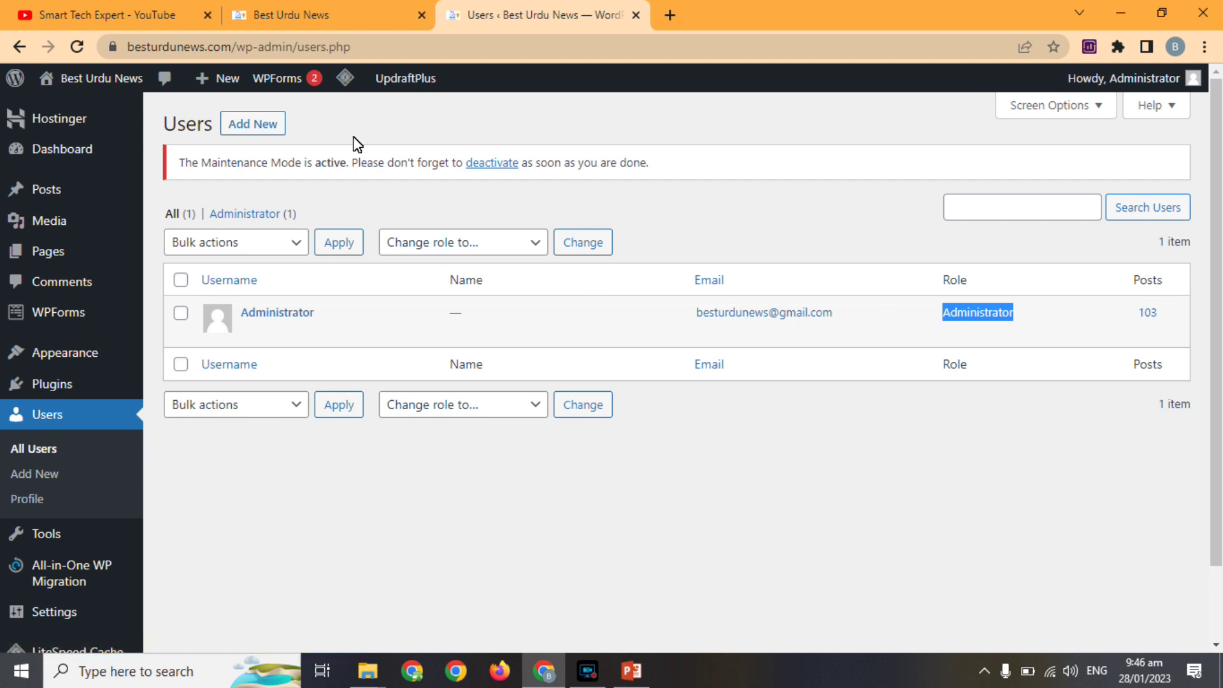
left_click(251, 131)
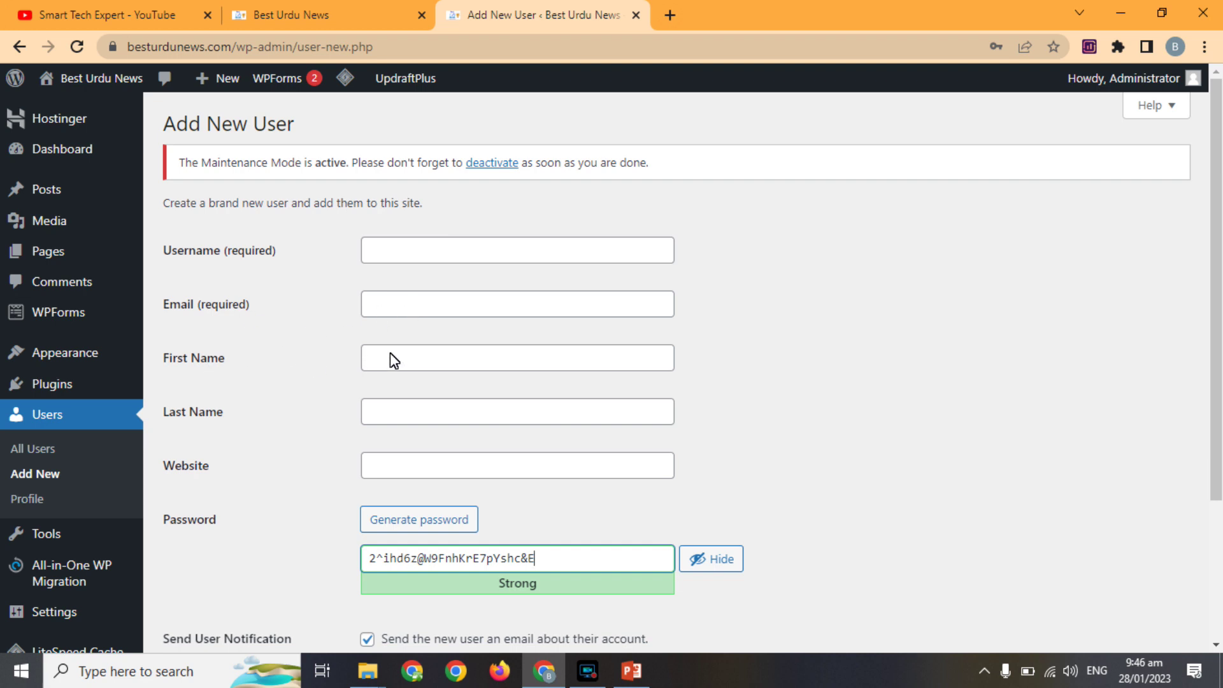
Generate a strong password for the new user and assign the Editor role.
left_click_drag(1215, 241, 1201, 372)
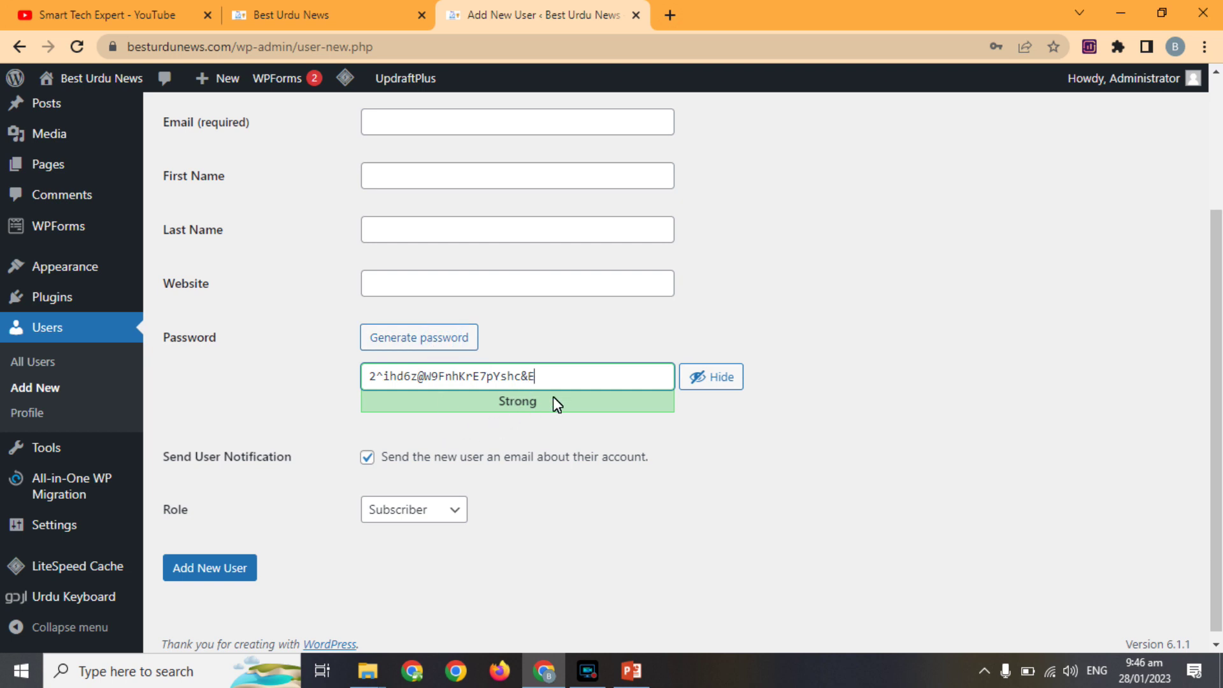
left_click(435, 343)
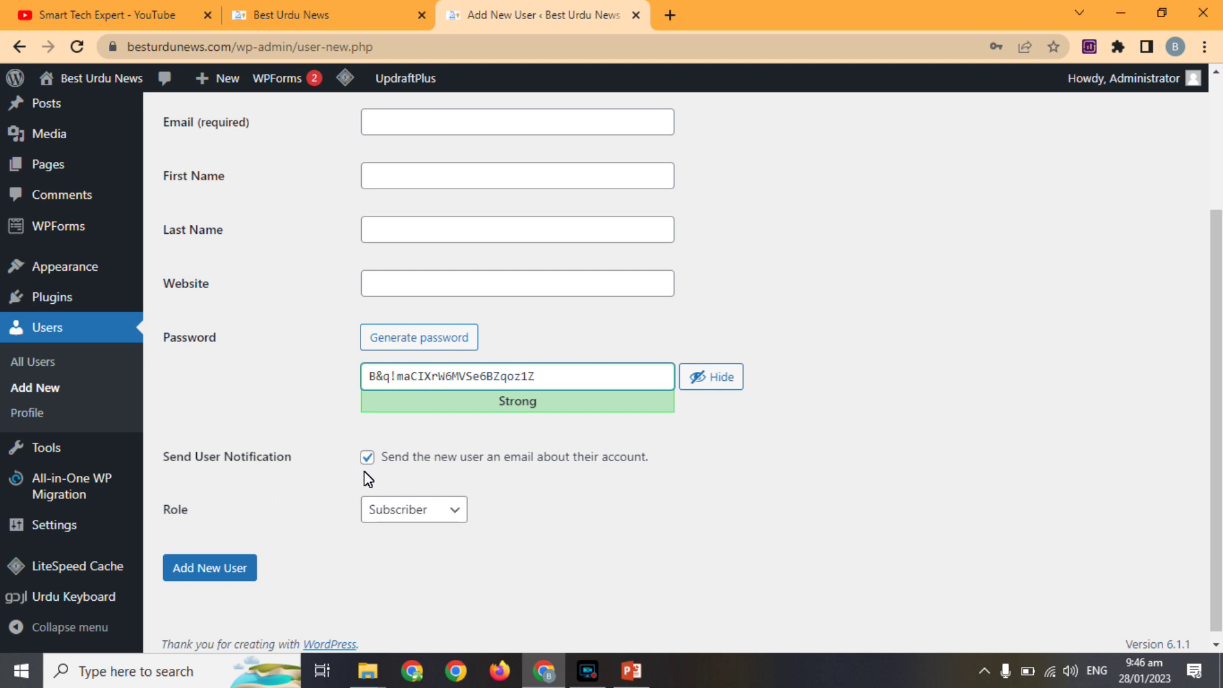
left_click(441, 515)
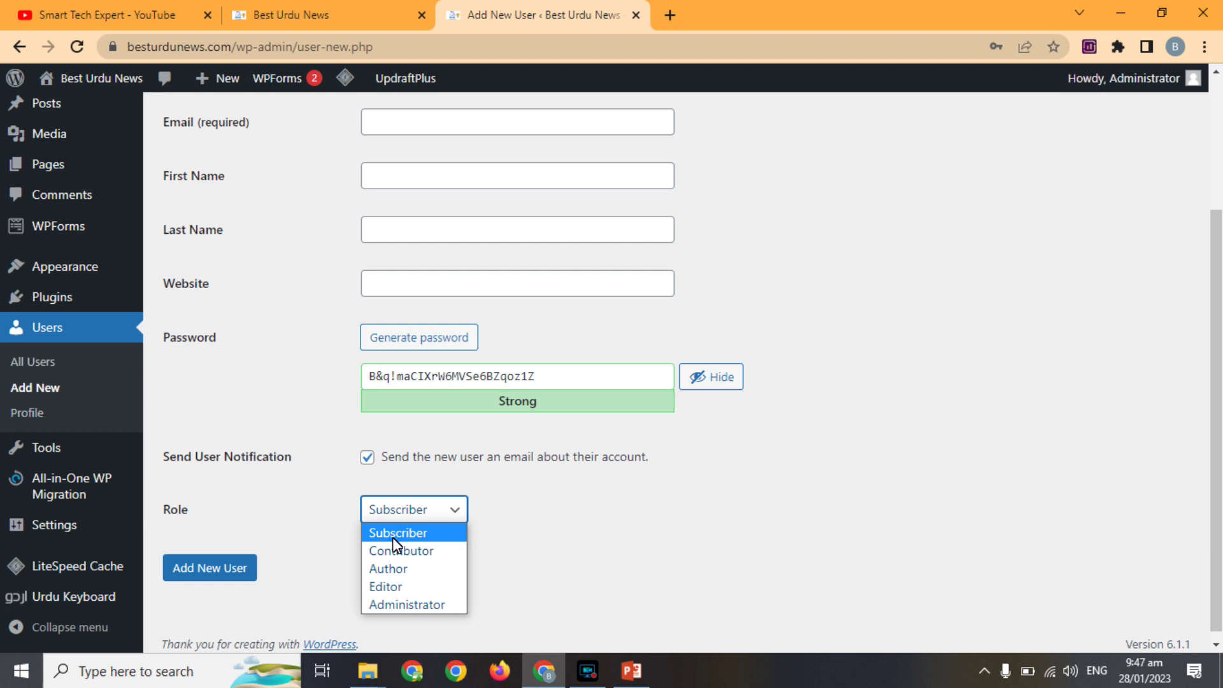
left_click(390, 590)
left_click_drag(1218, 306, 1205, 170)
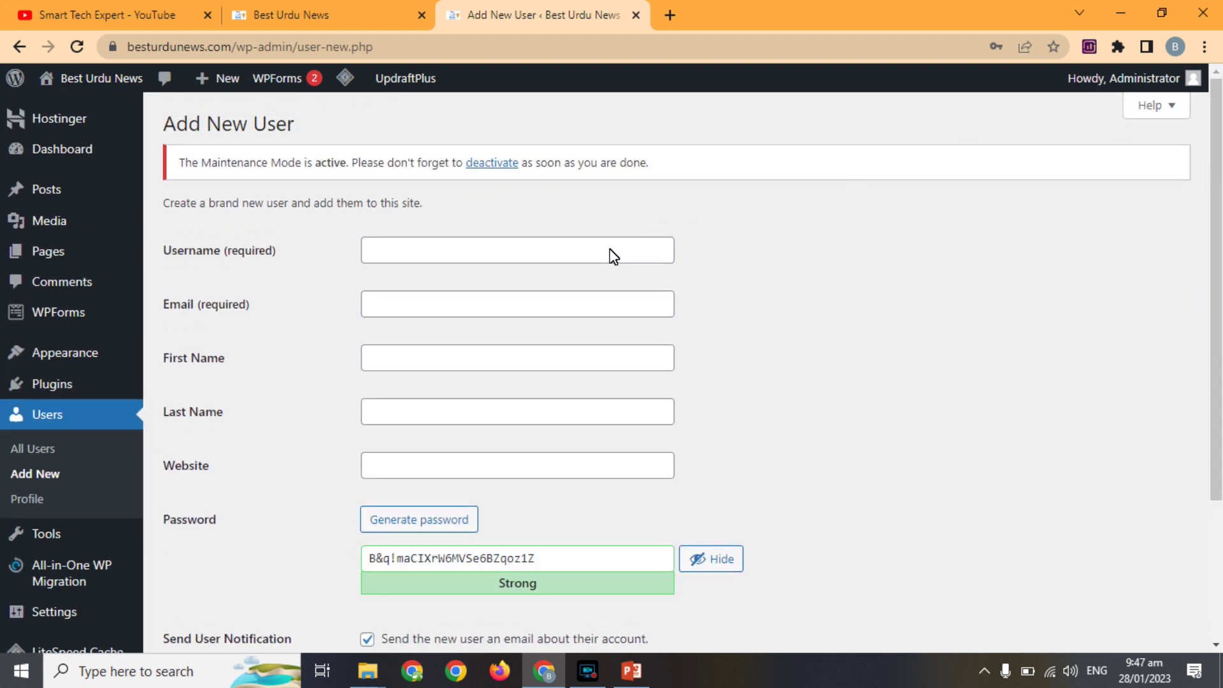
Enter the username UrduAdmin and fill the e-mail from the saved browser suggestion.
left_click(583, 252)
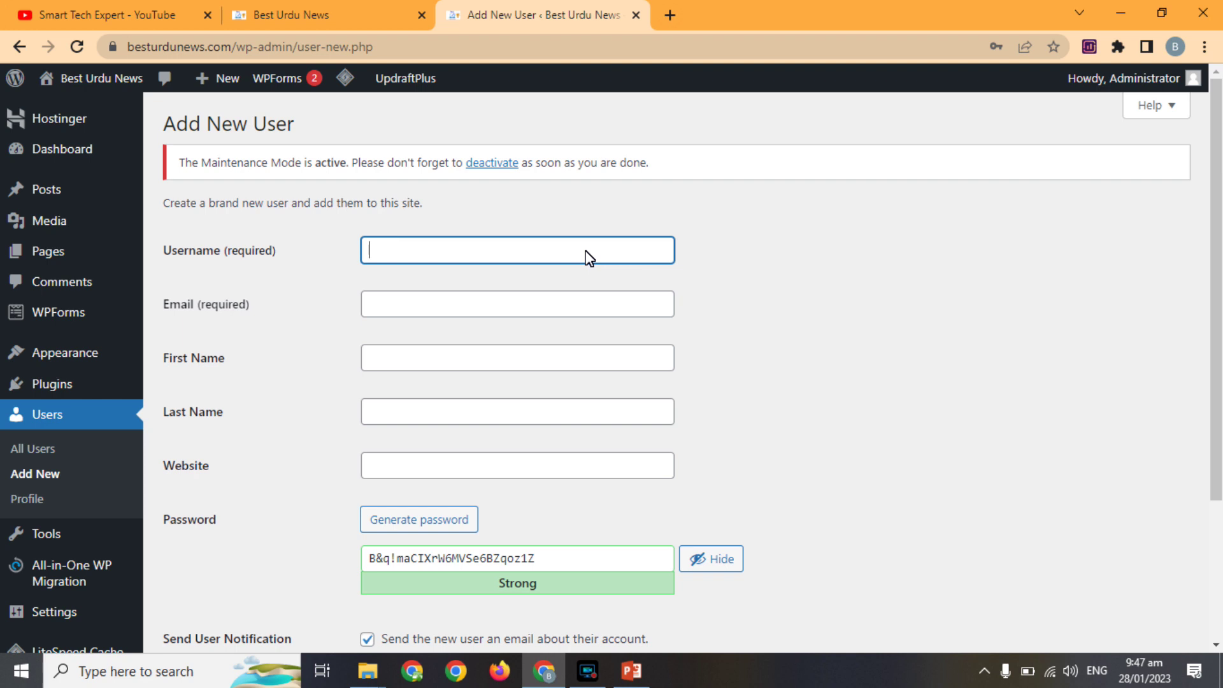
type("UrduAdmin")
key("ctrl+a")
left_click(513, 309)
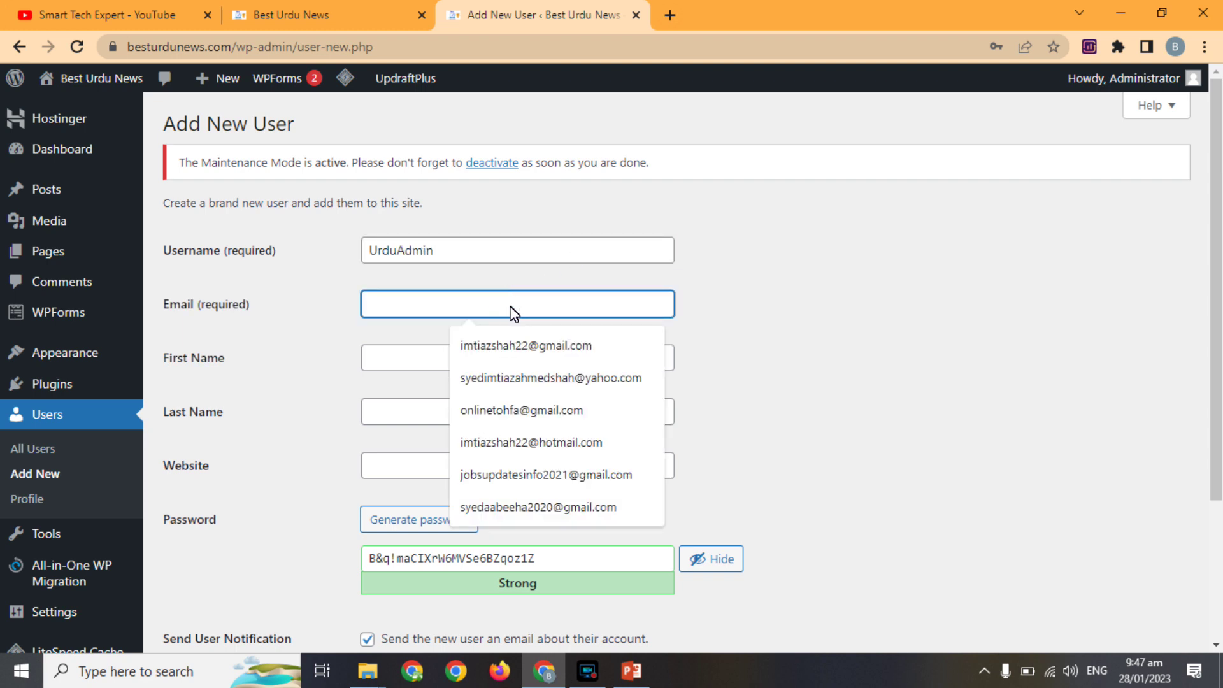
type("be")
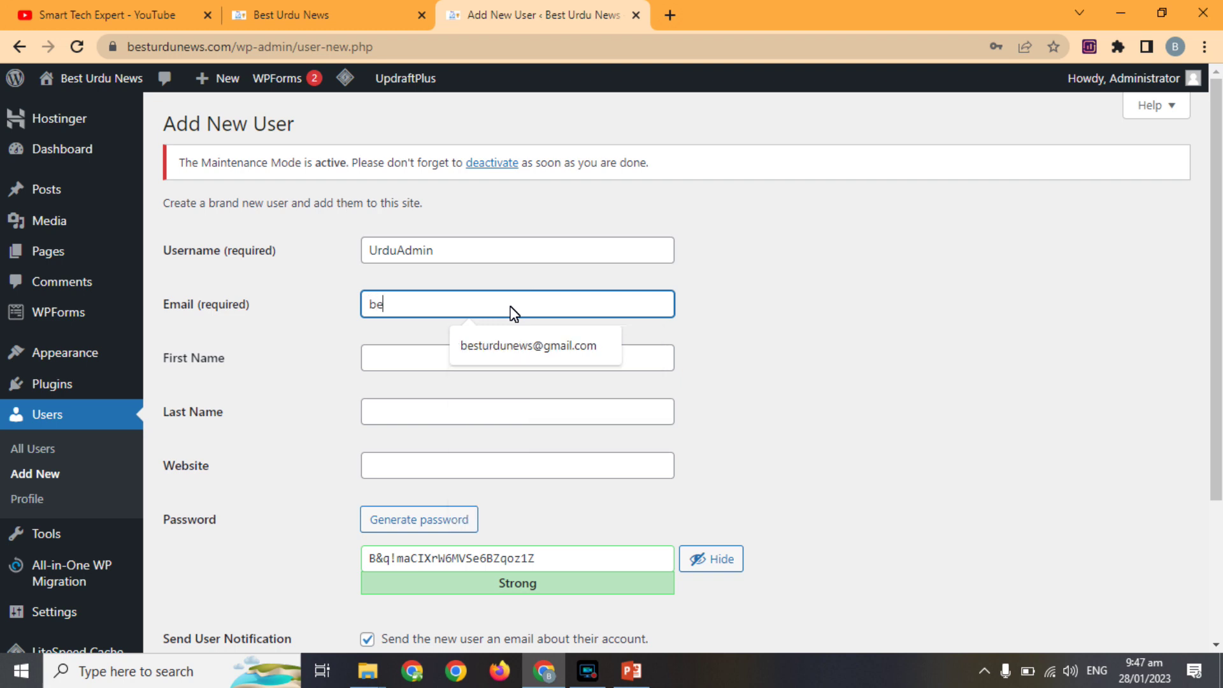
left_click(512, 346)
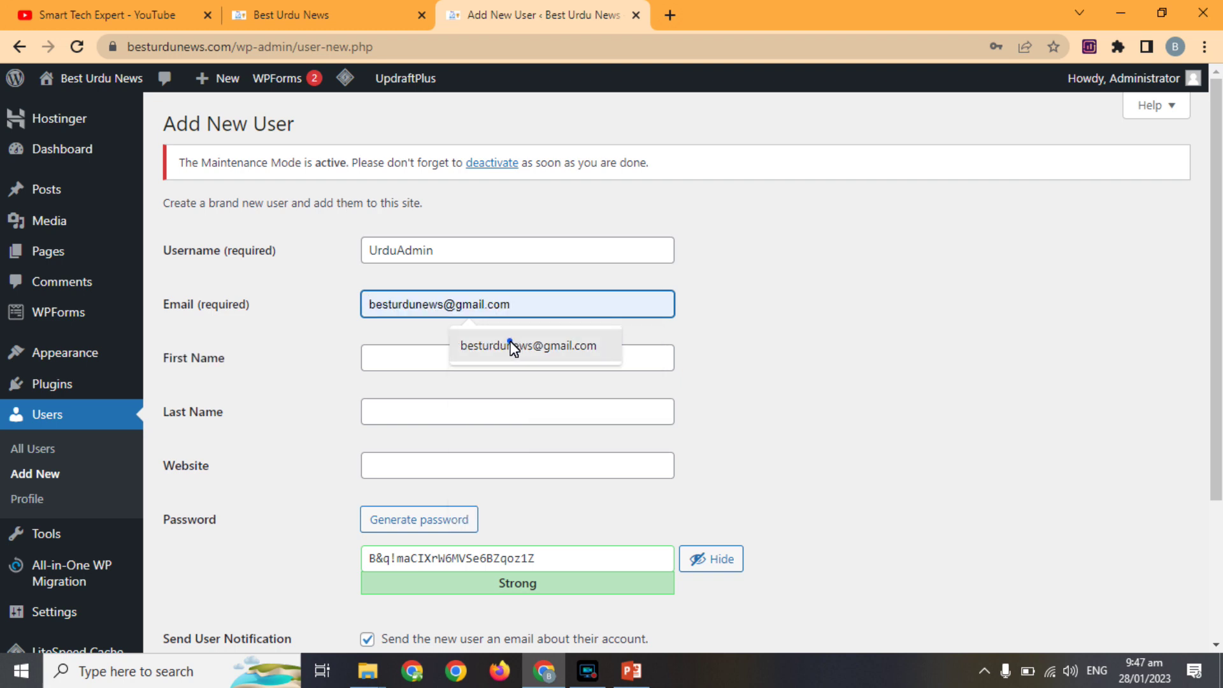
double_click(412, 305)
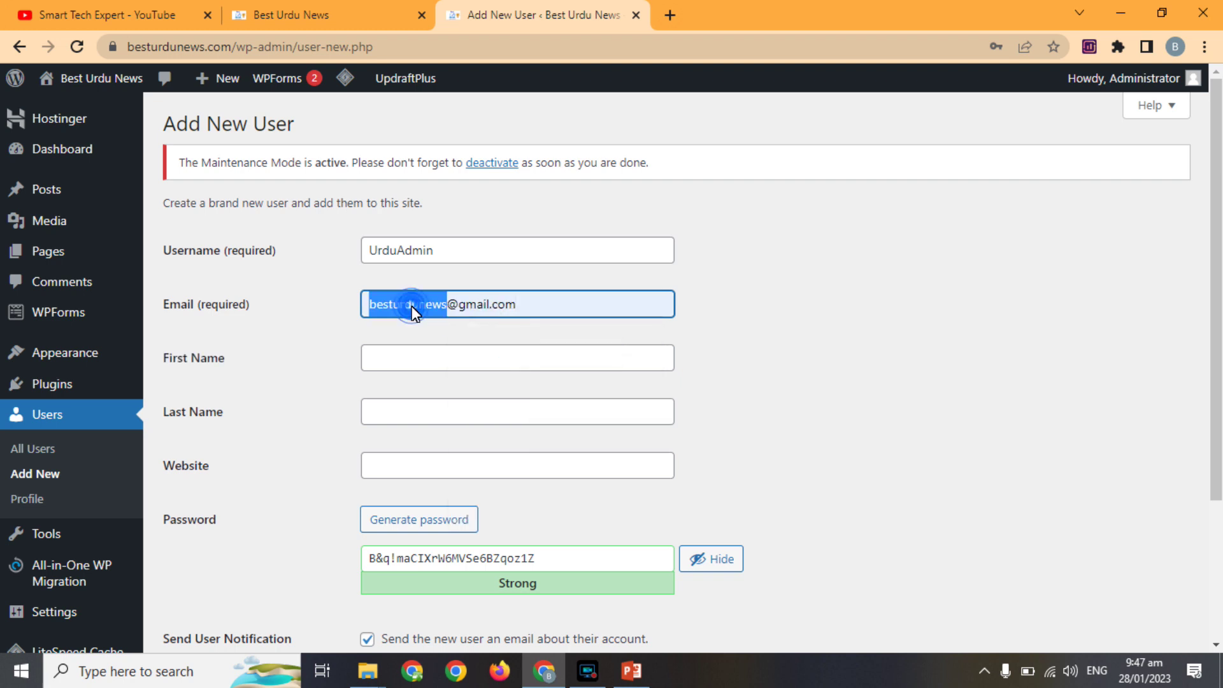
Enter first name Urdu and last name News, regenerate the password, and submit.
left_click(417, 357)
type("Urdu")
key("Tab")
type("Ne")
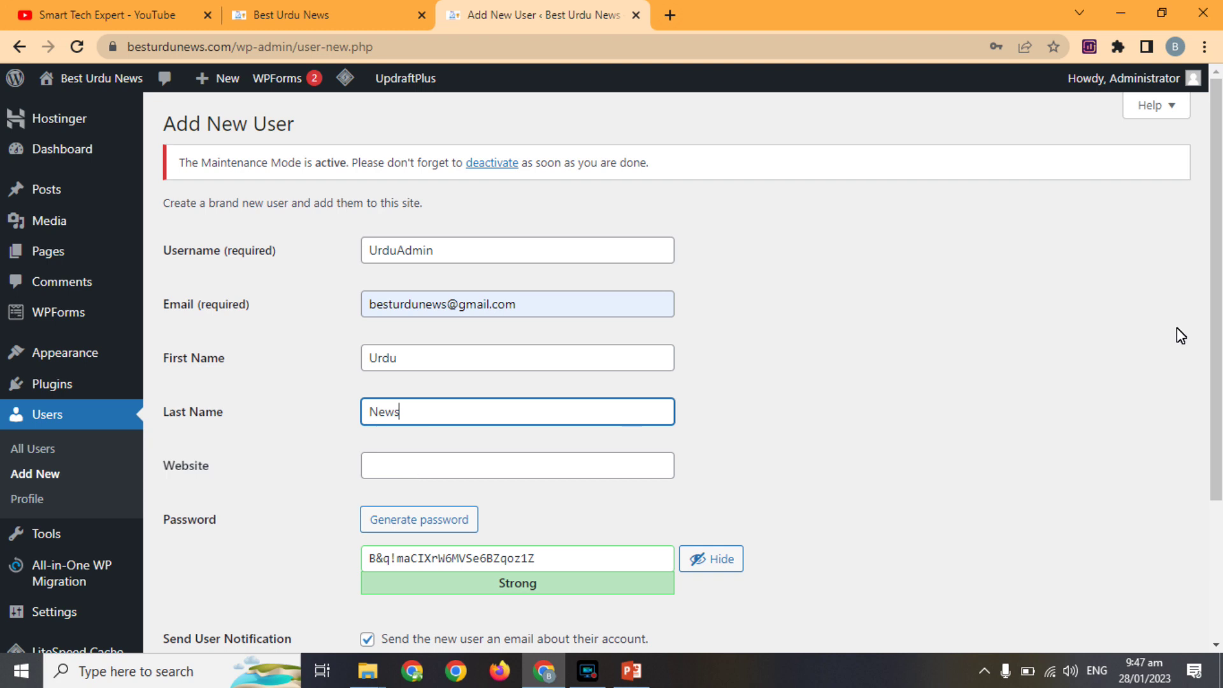
left_click_drag(1216, 312, 1204, 432)
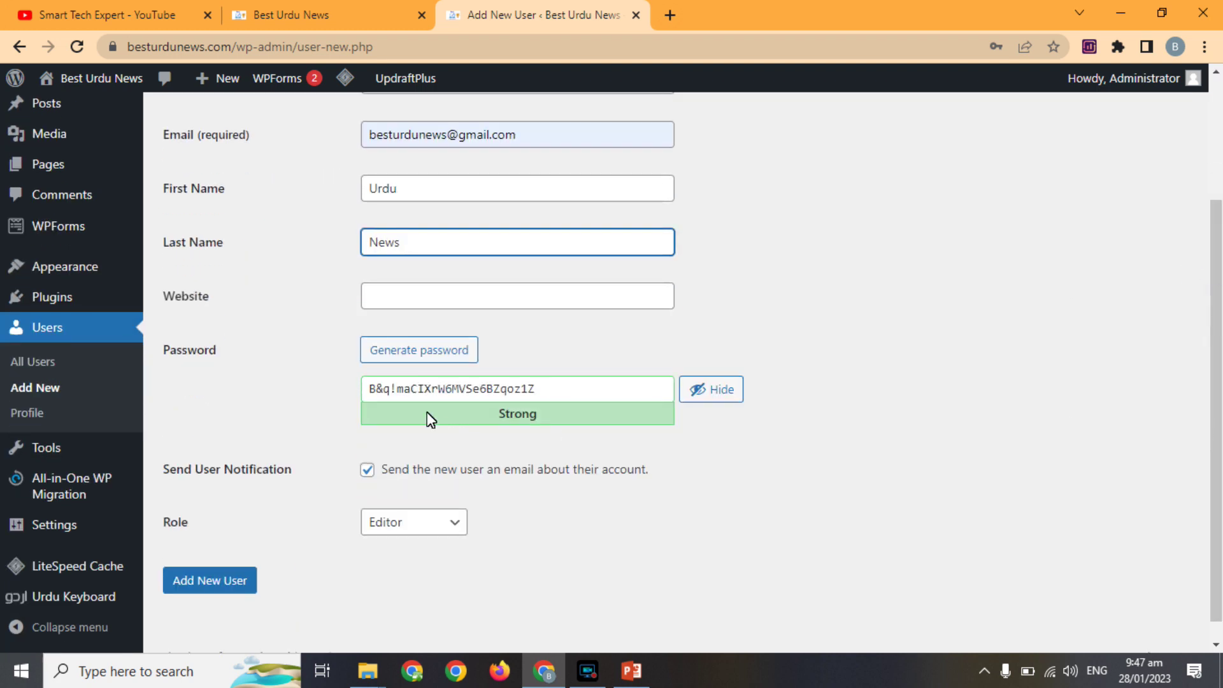
left_click(444, 354)
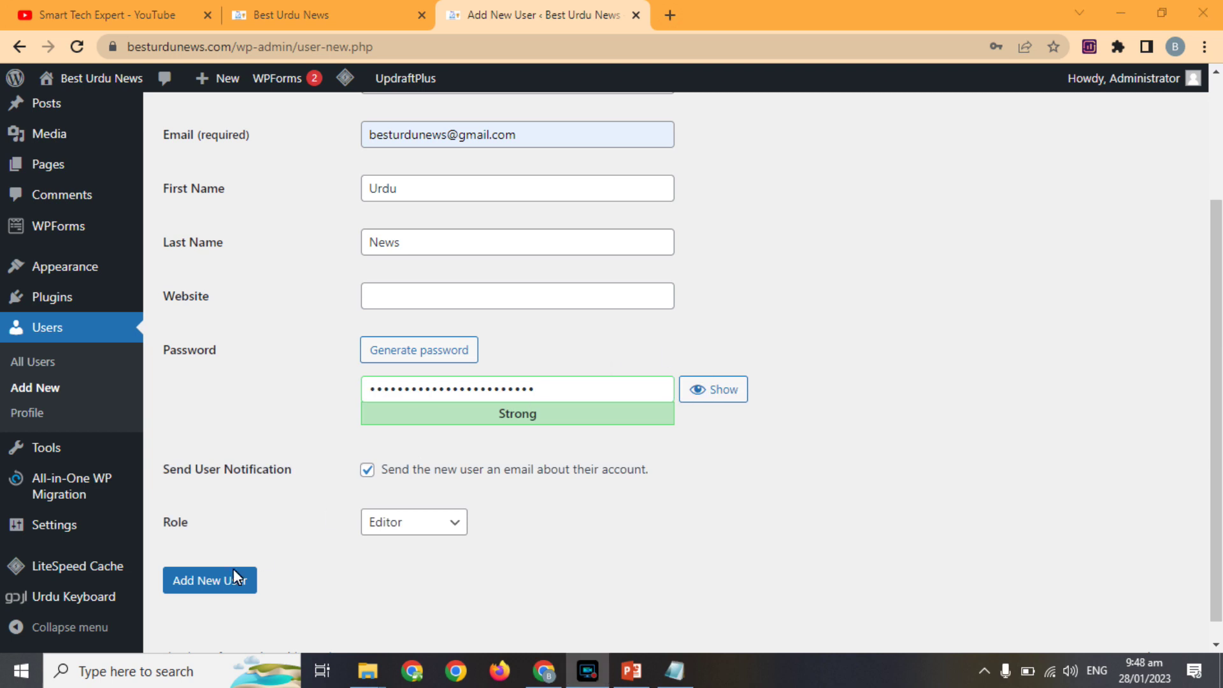
left_click(196, 580)
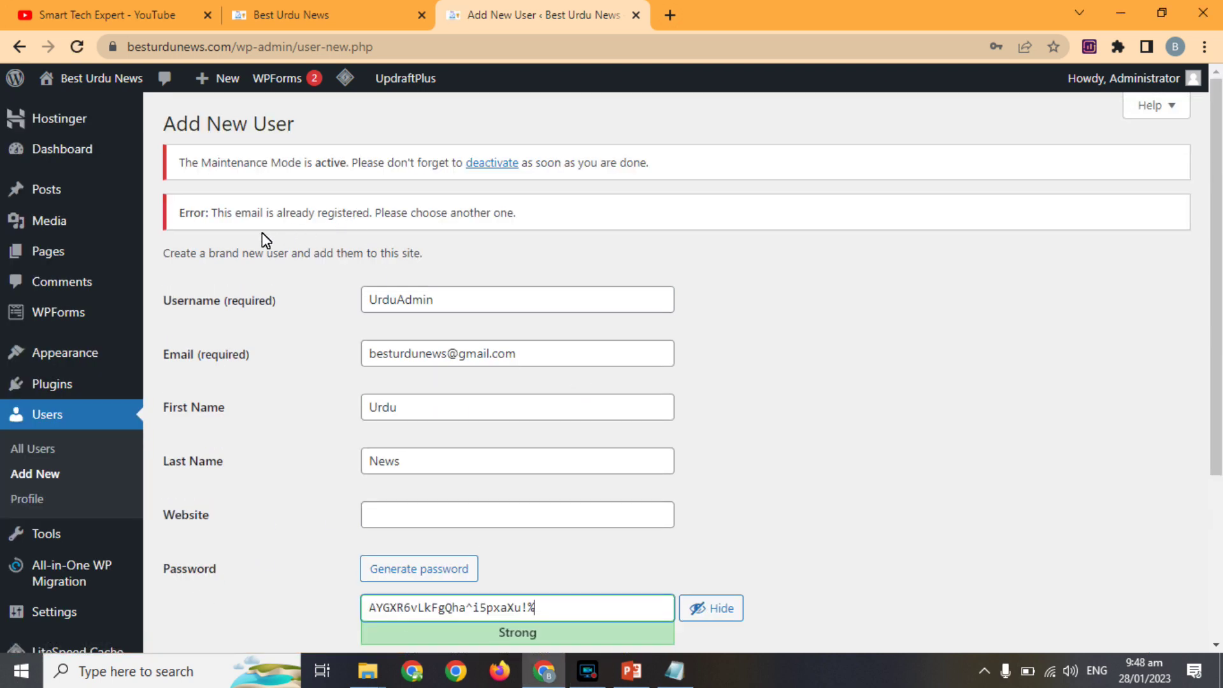
Replace the already-registered e-mail with a different address, add the user, and save its password.
double_click(418, 357)
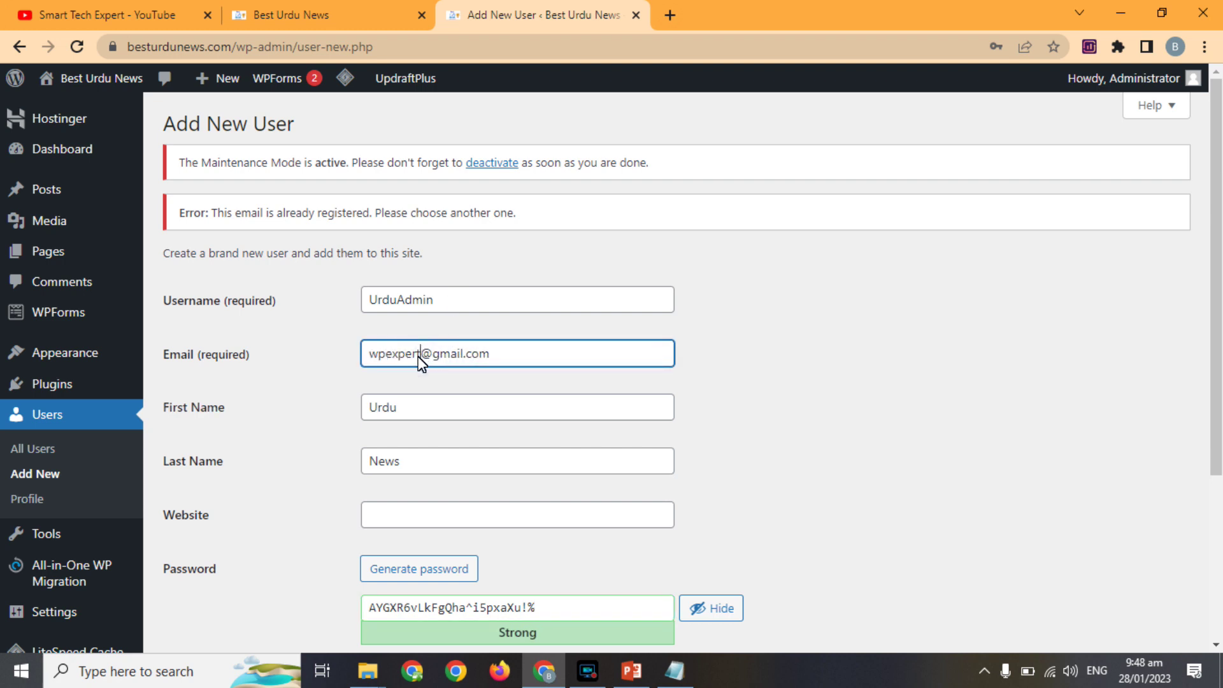
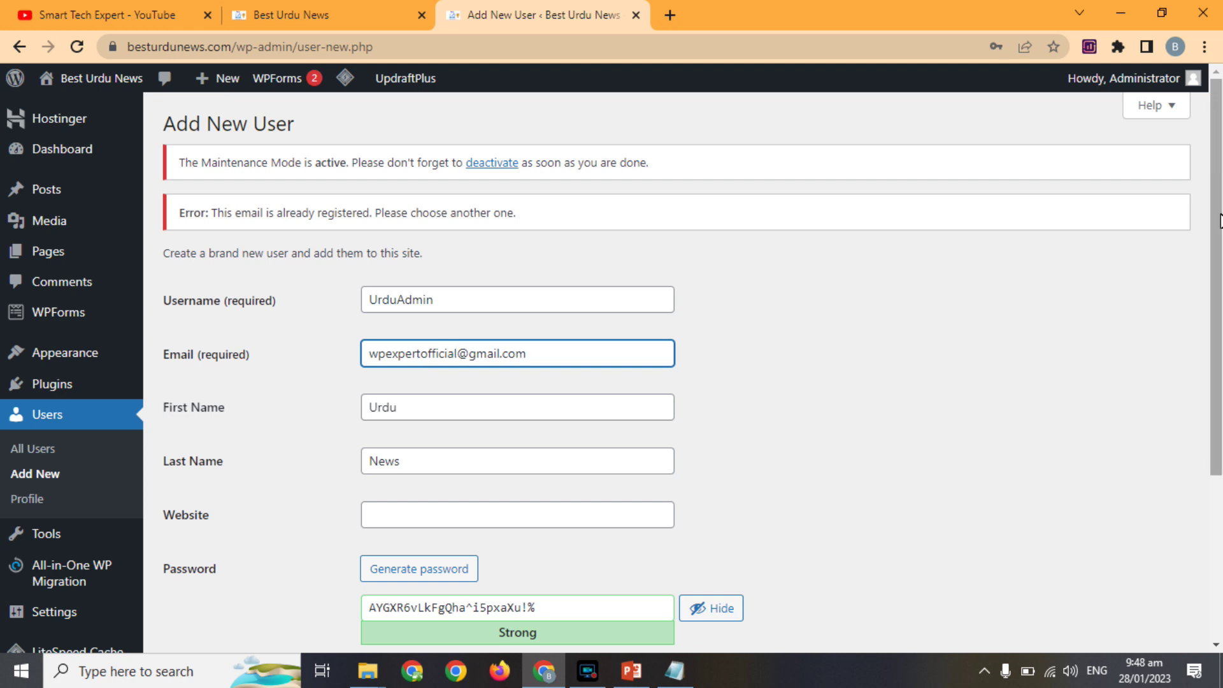
scroll(1193, 458, "down", 3)
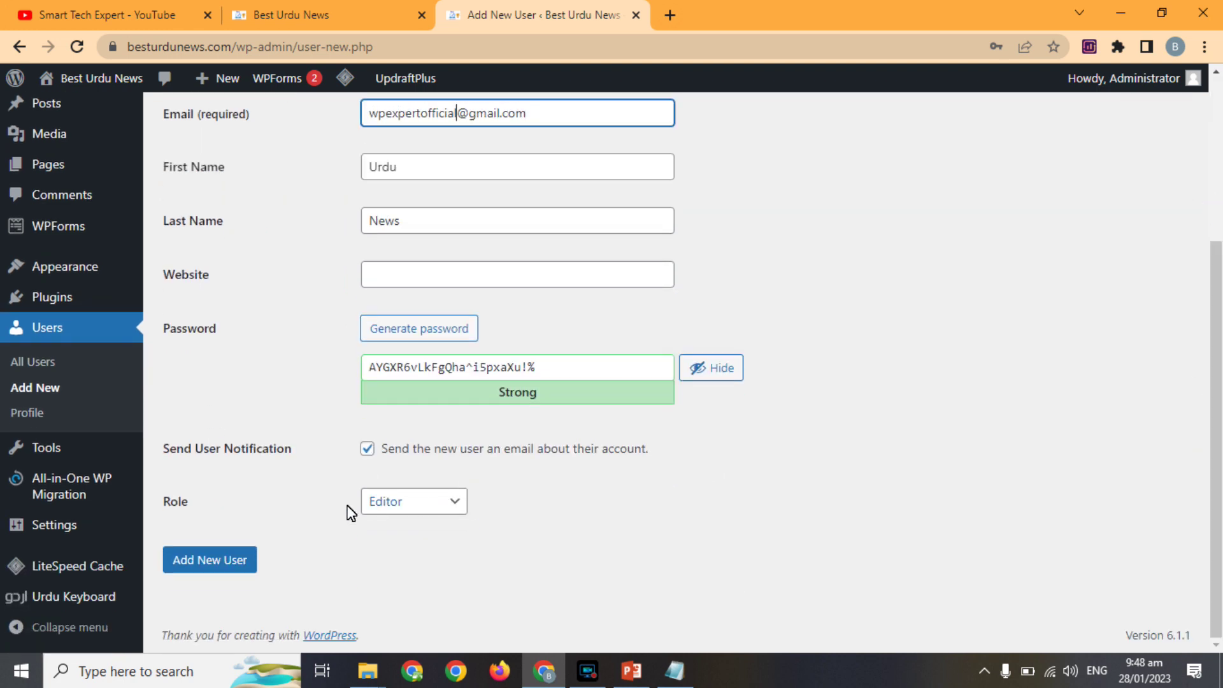
left_click(228, 561)
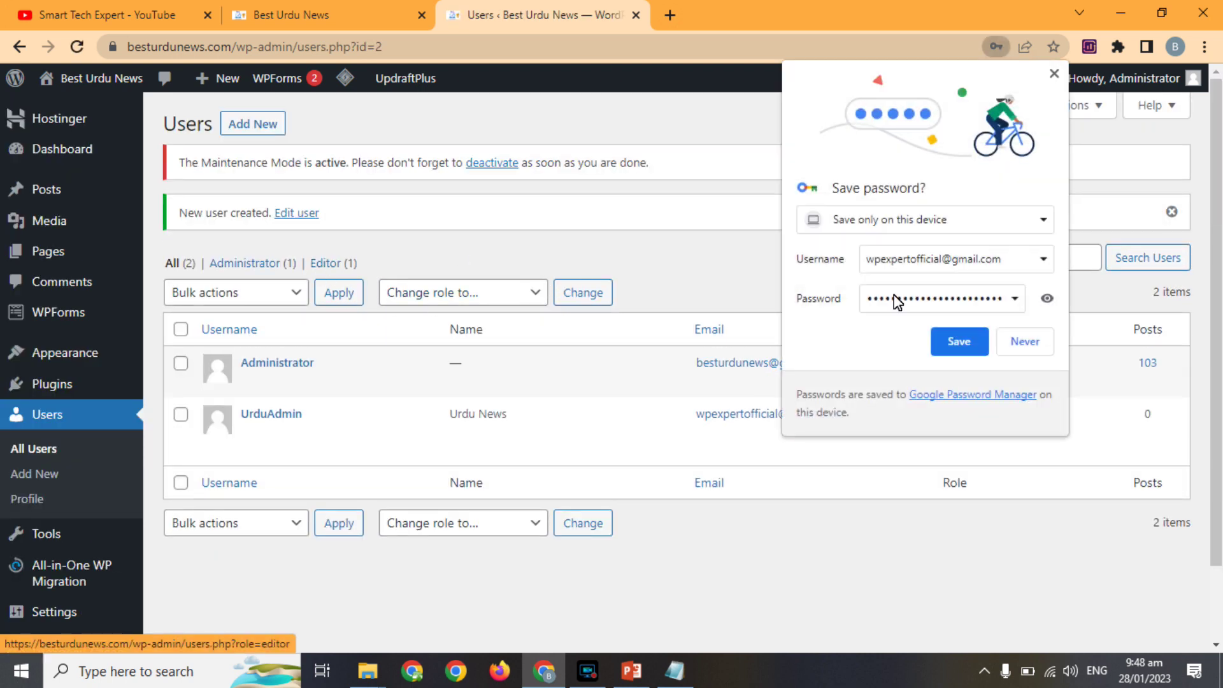
left_click(959, 342)
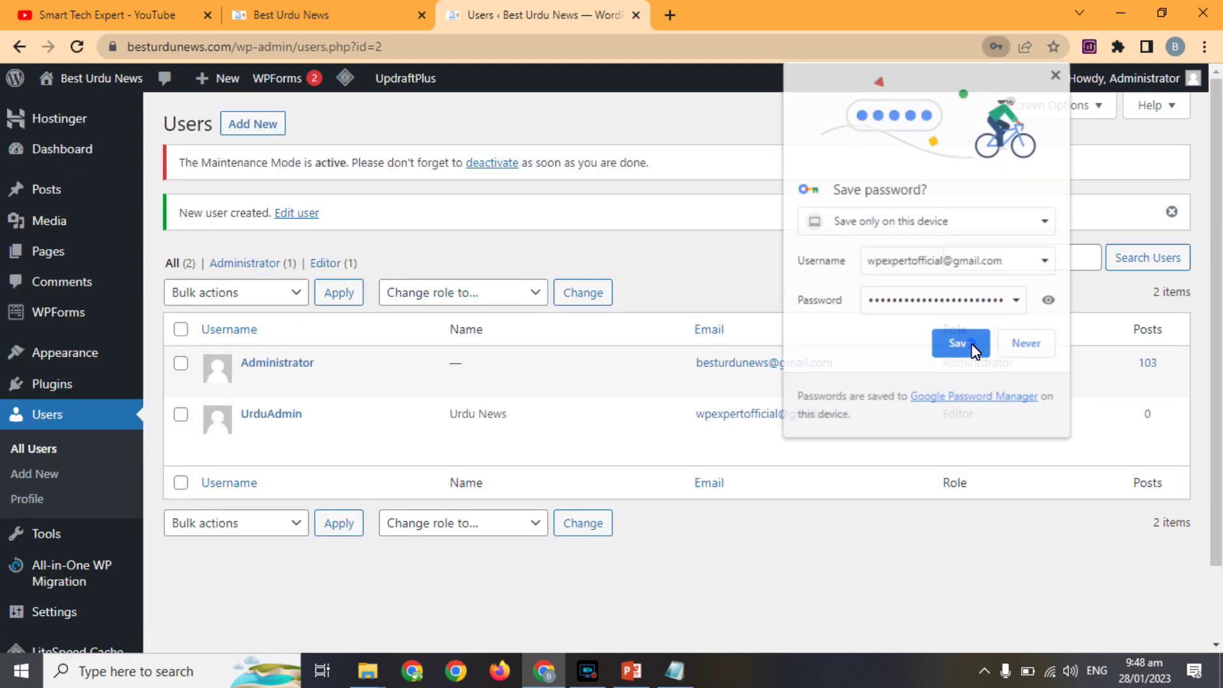
Log the administrator out via the Howdy menu.
mouse_move(294, 433)
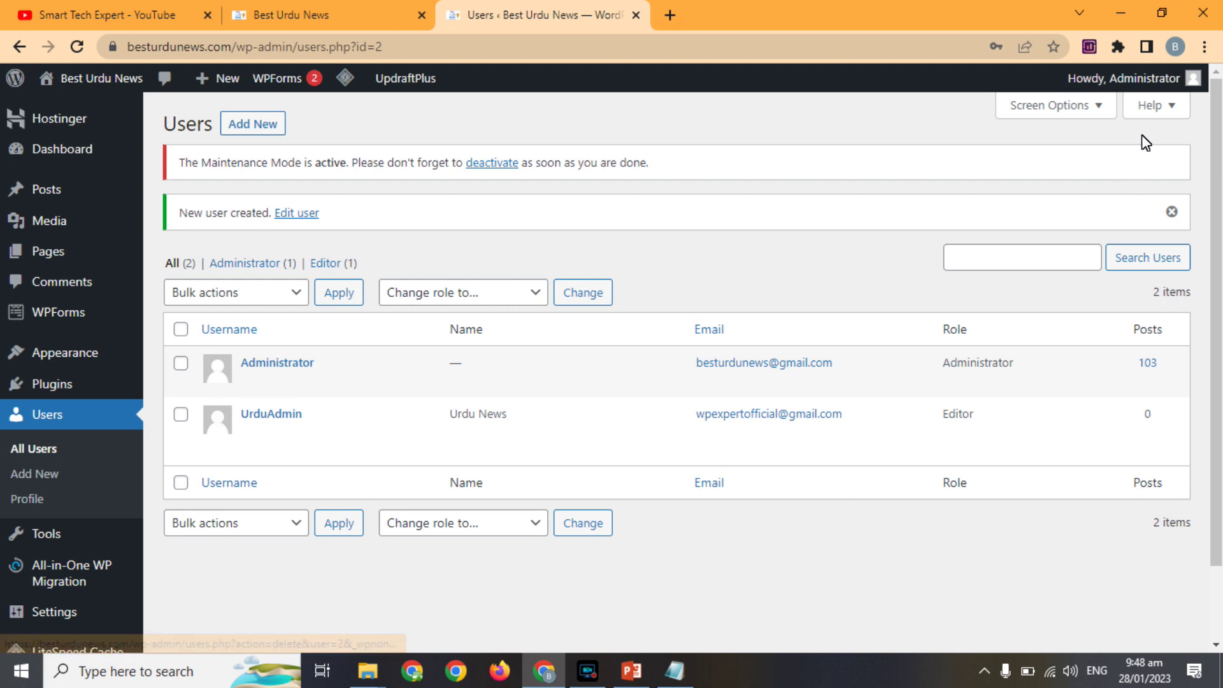
mouse_move(1145, 87)
left_click(1087, 168)
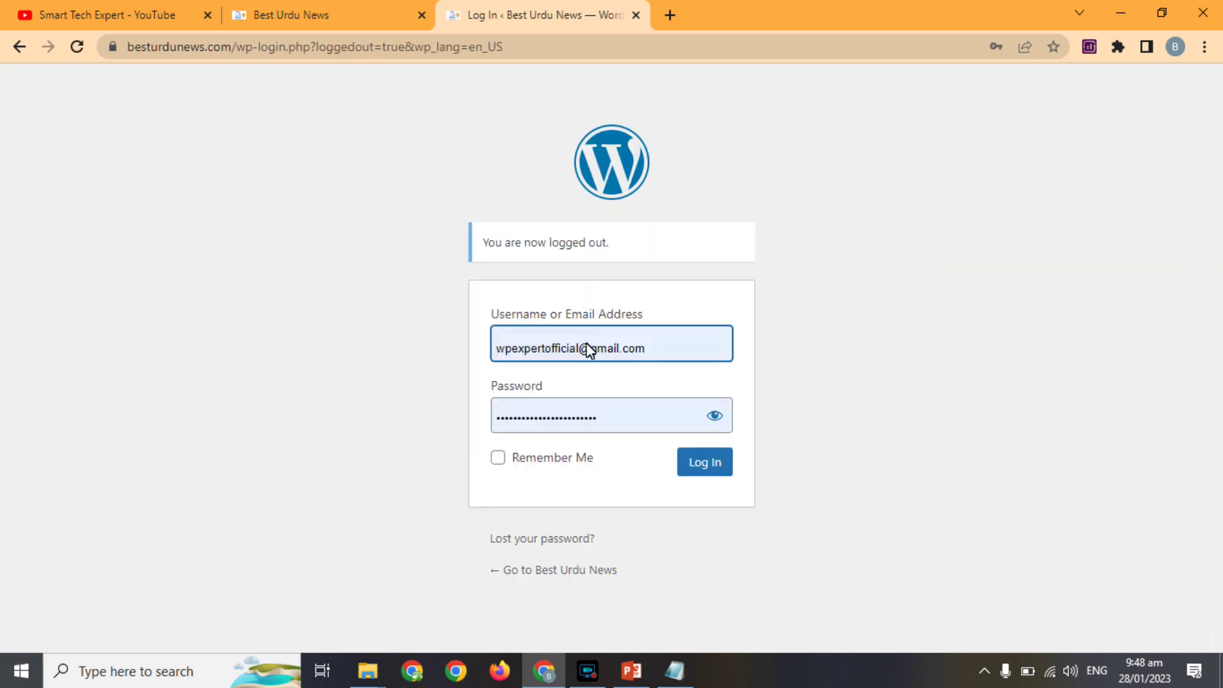
Try logging in as the new Editor, read the maintenance message, and return to the dashboard.
left_click(716, 474)
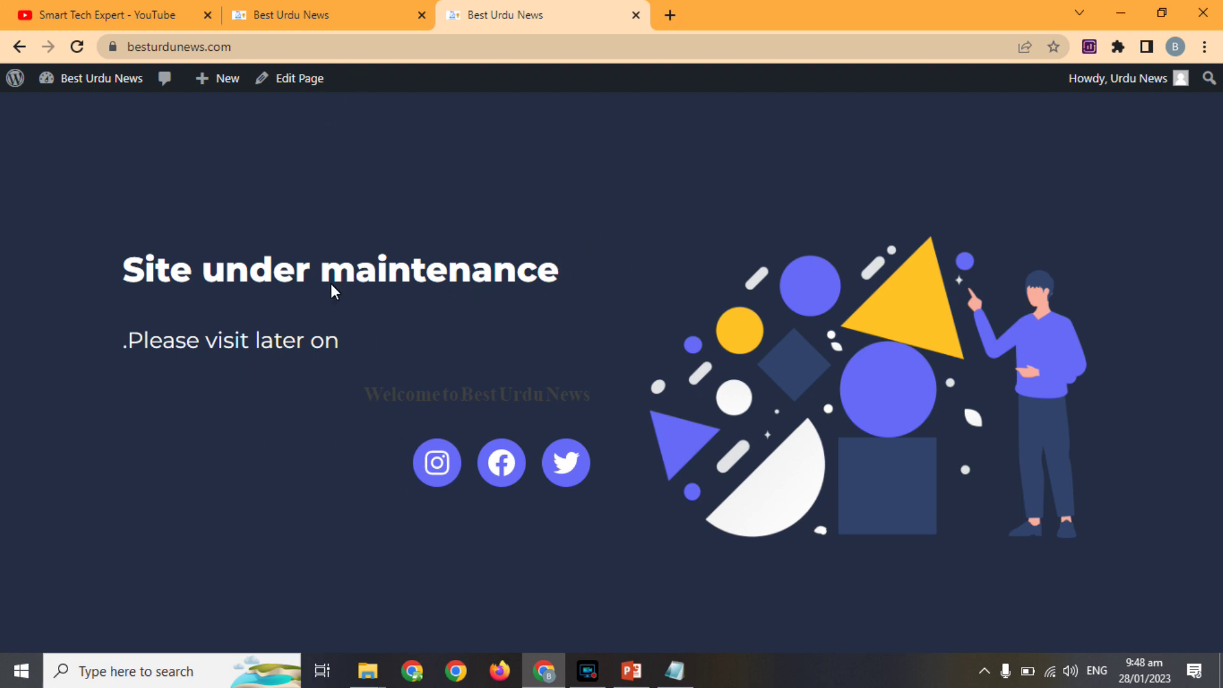
triple_click(303, 342)
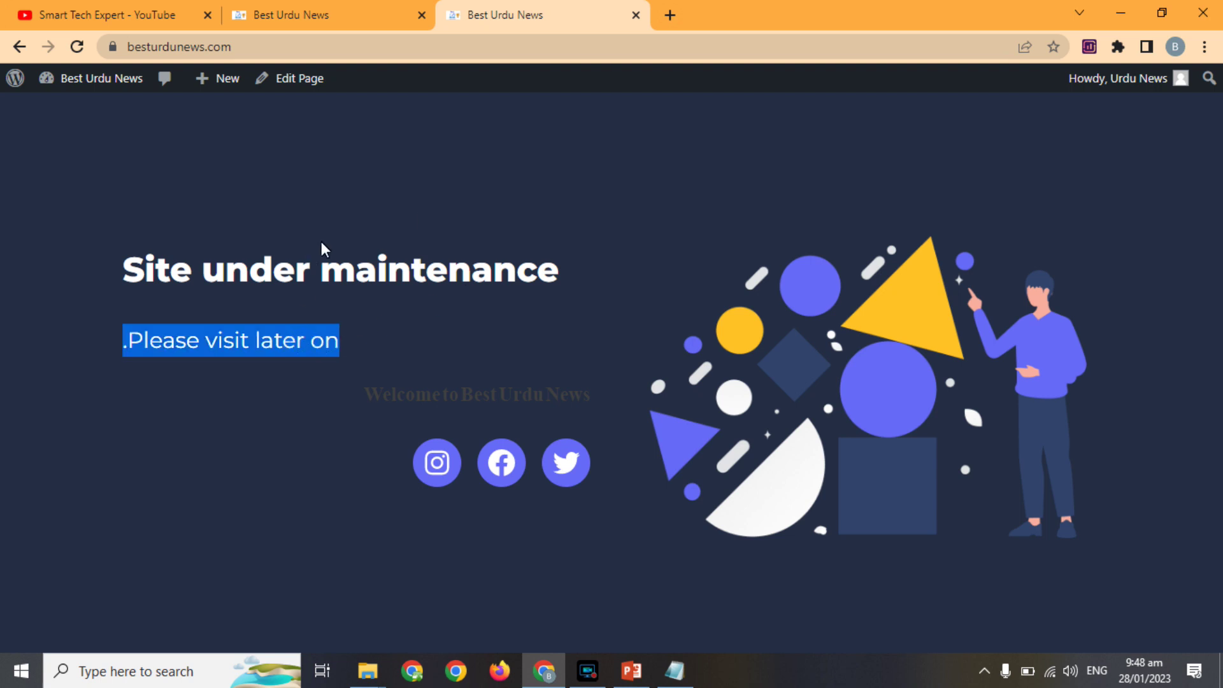
mouse_move(1127, 75)
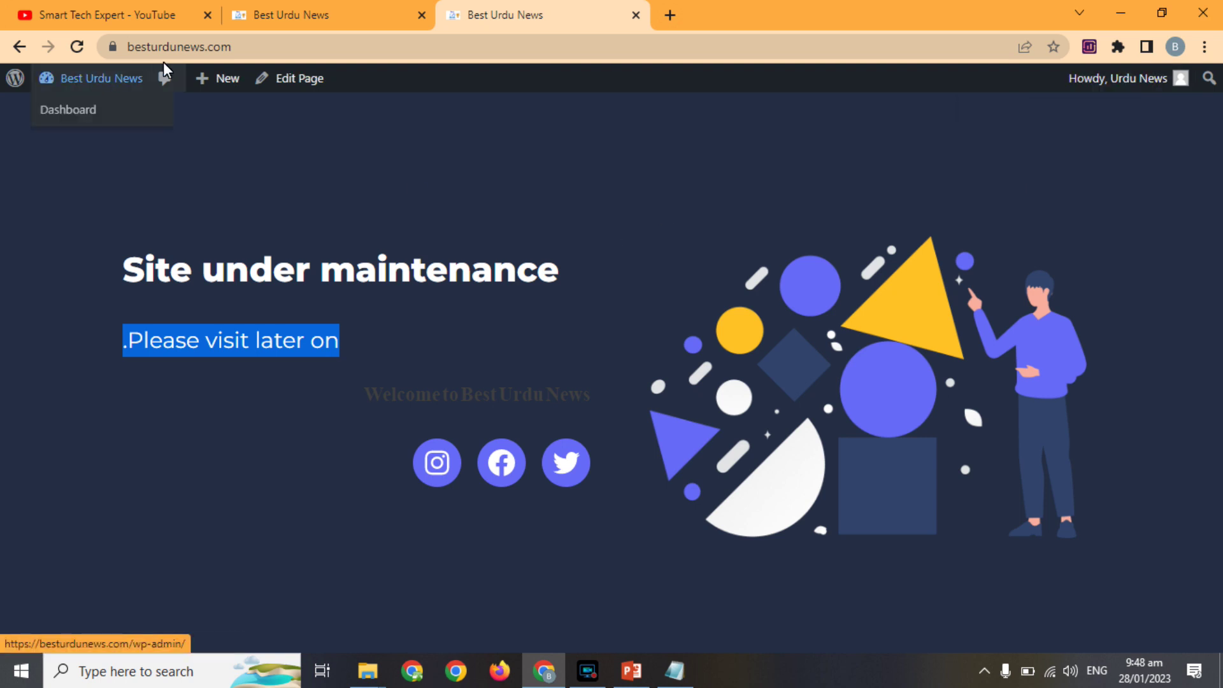
mouse_move(72, 79)
left_click(68, 108)
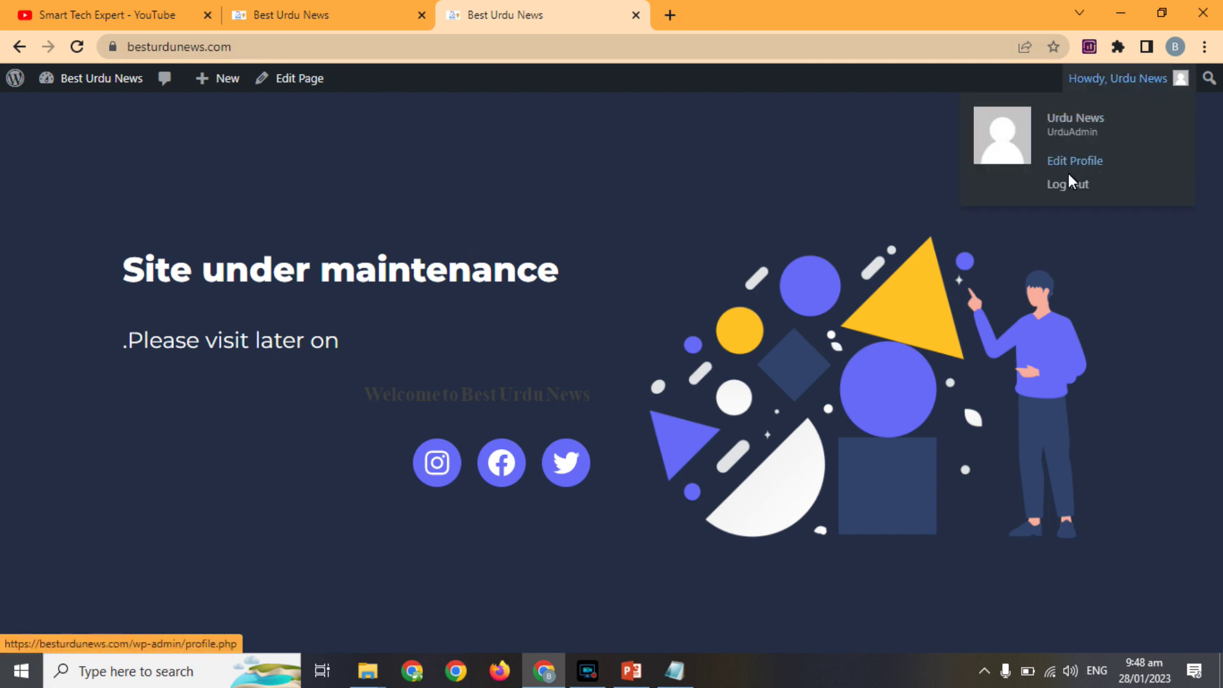
Log out and sign back in with the saved administrator login.
left_click(1065, 184)
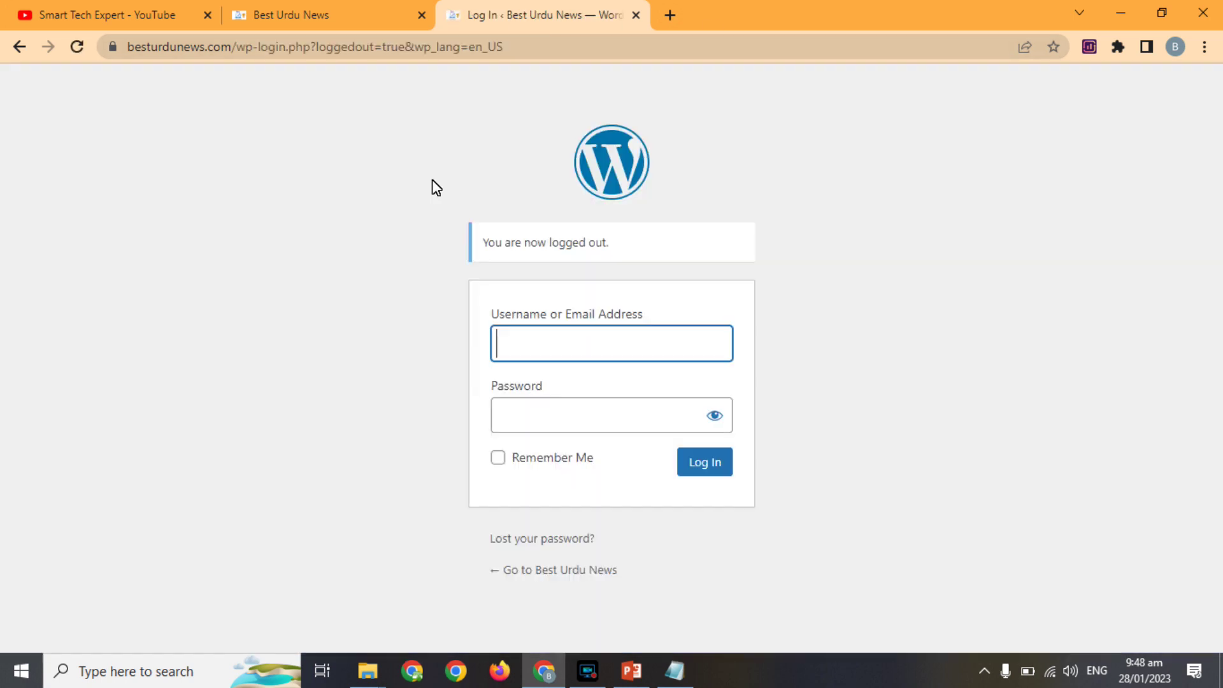
double_click(533, 343)
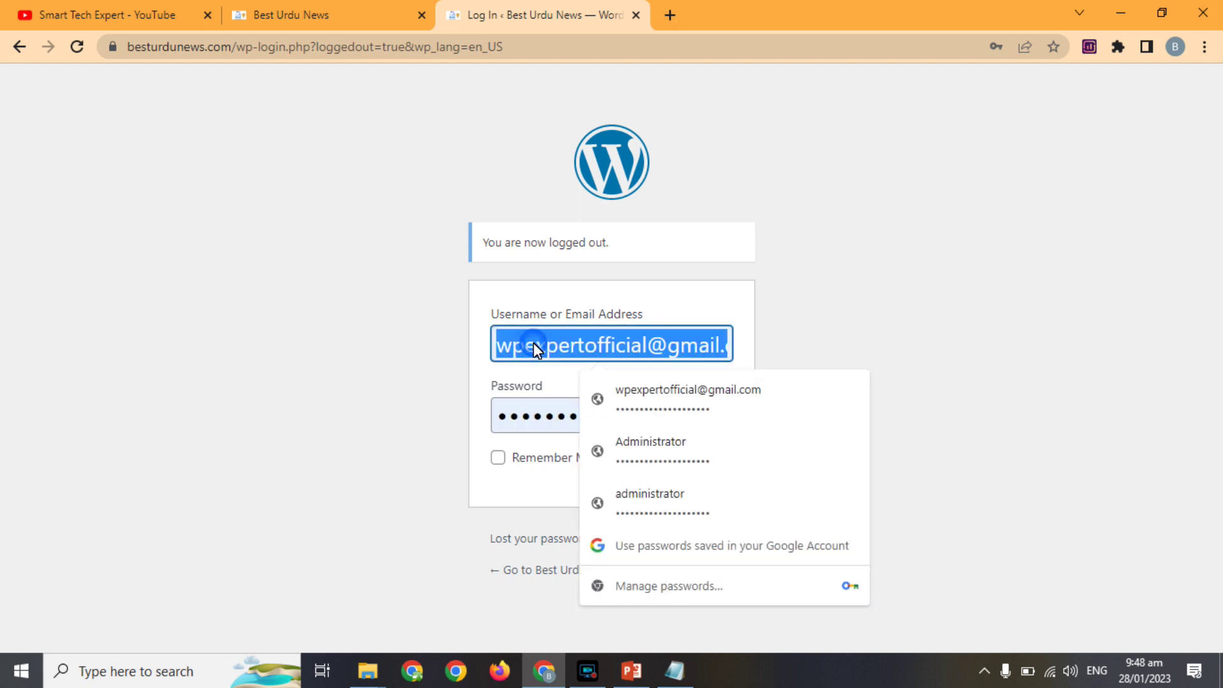
left_click(656, 461)
left_click(694, 463)
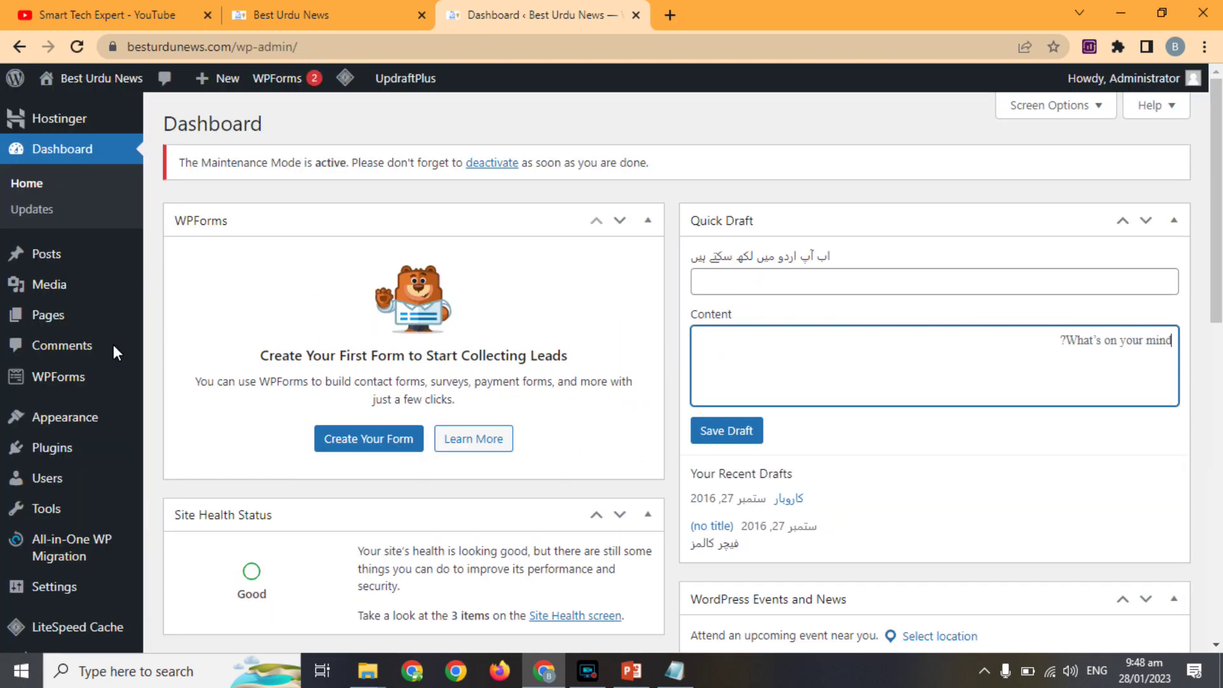
Find LightStart under Installed Plugins and open its Settings page.
mouse_move(63, 449)
left_click(187, 453)
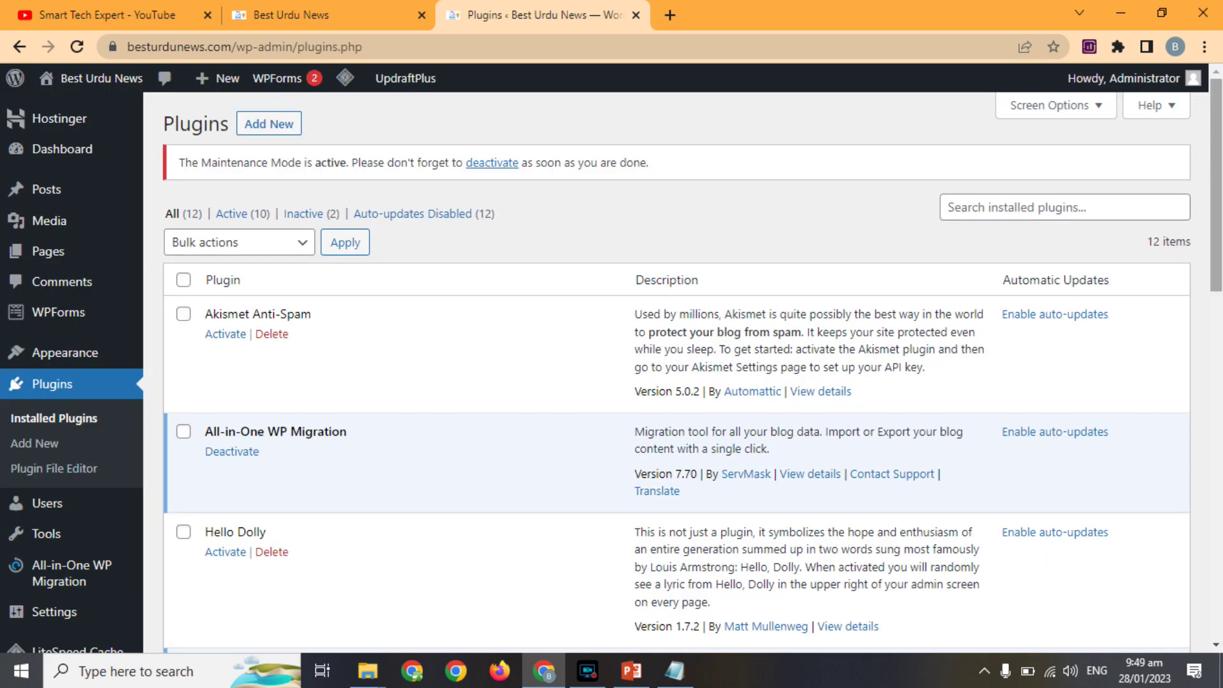
scroll(1212, 283, "down", 5)
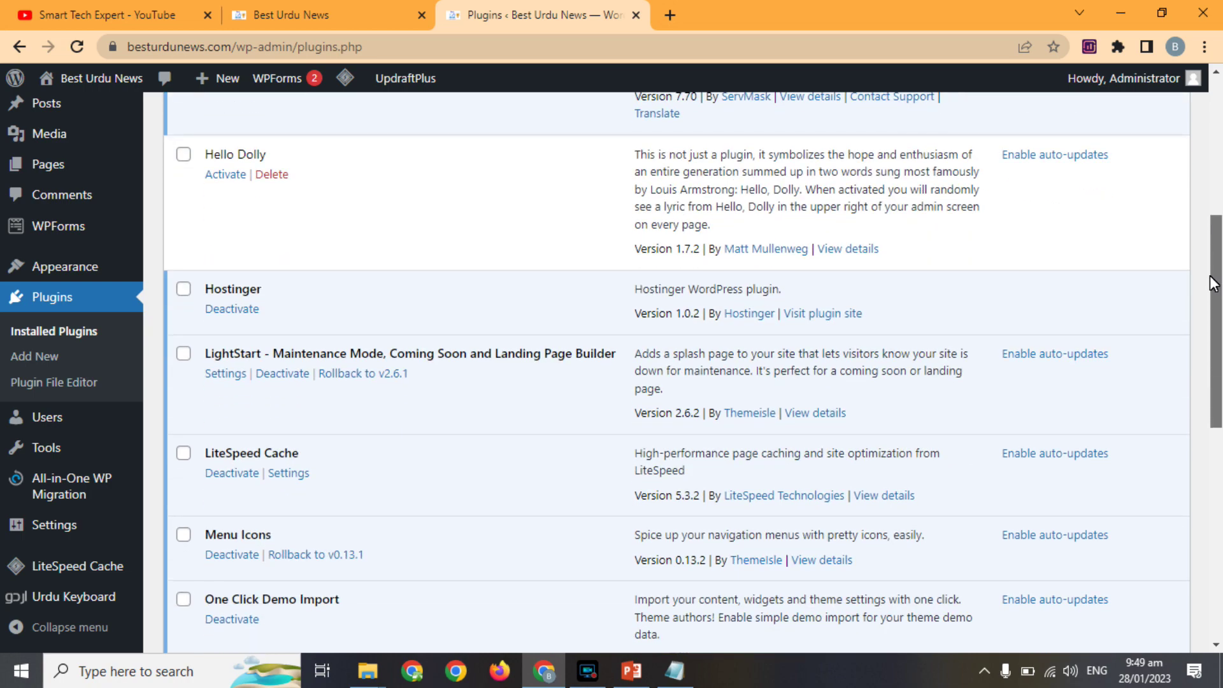
left_click_drag(1212, 282, 1199, 501)
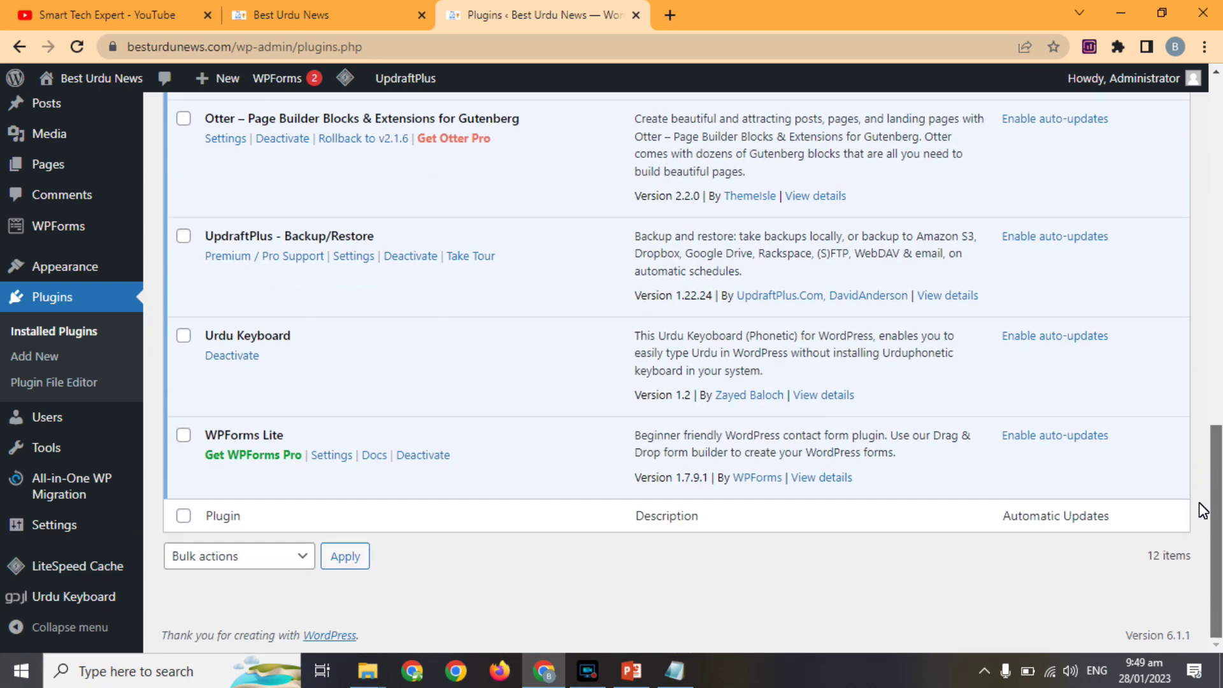
scroll(1185, 459, "up", 2)
scroll(1182, 435, "up", 3)
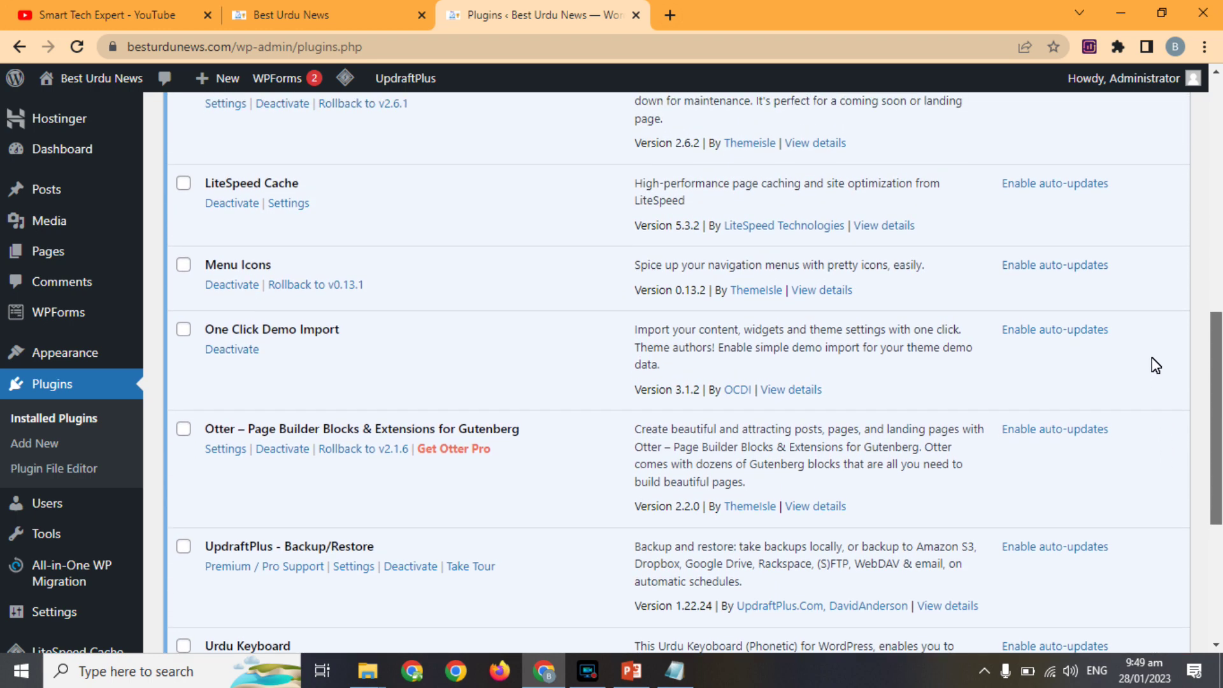
scroll(1153, 356, "up", 2)
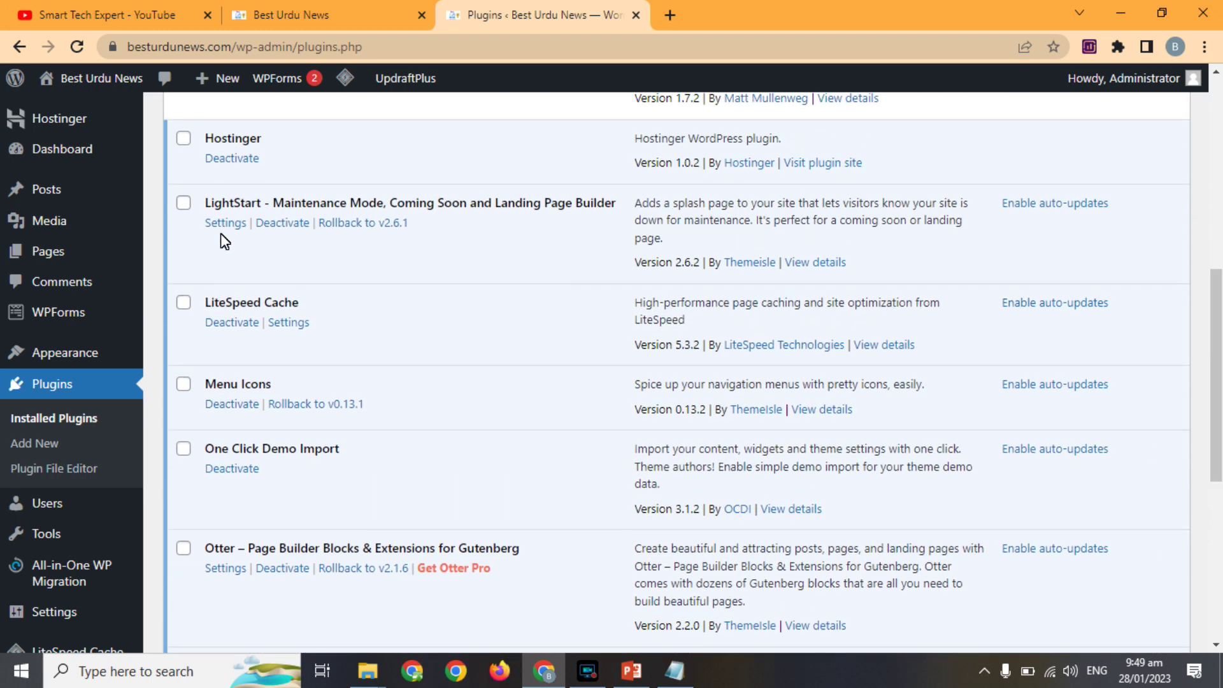
left_click(223, 223)
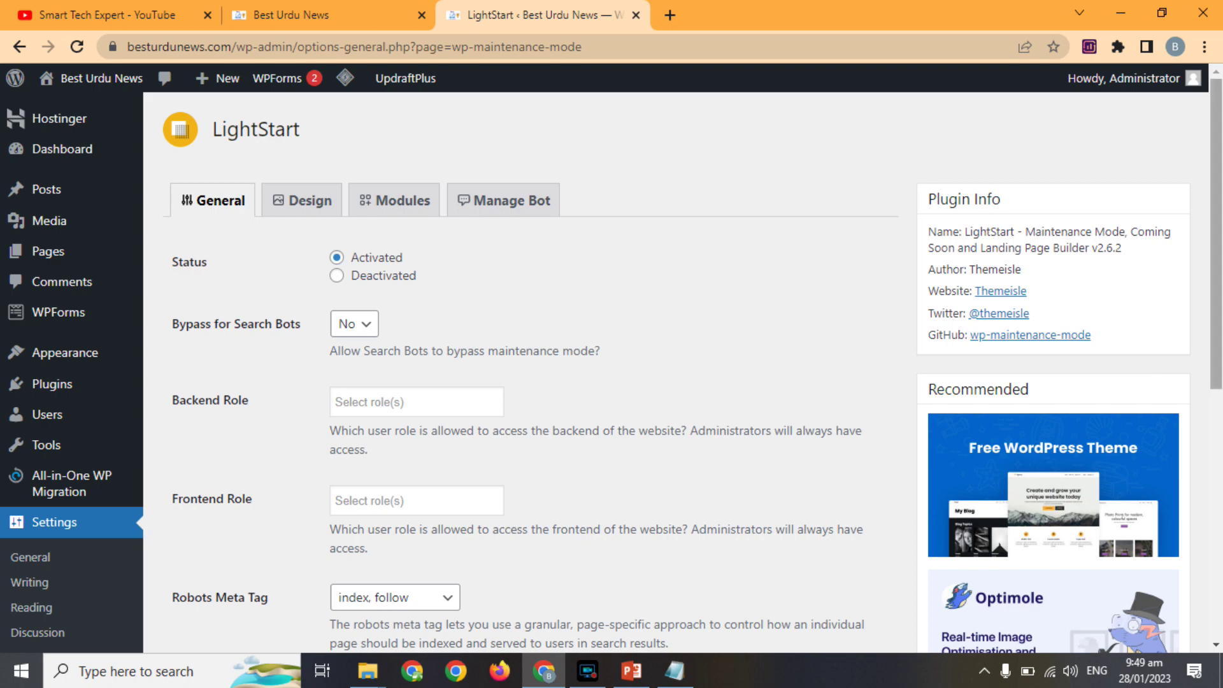
Add Editor to LightStart's Backend and Frontend roles, save the settings, and open the administrator Profile.
left_click_drag(1216, 278, 1146, 226)
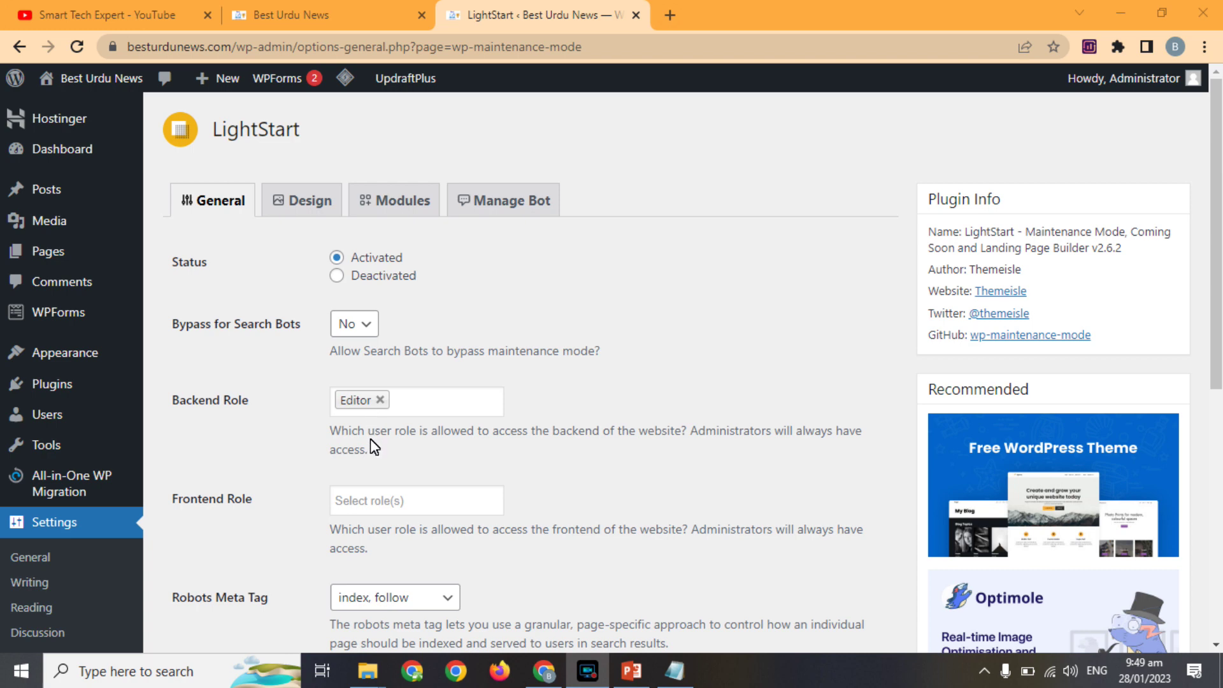
left_click(361, 496)
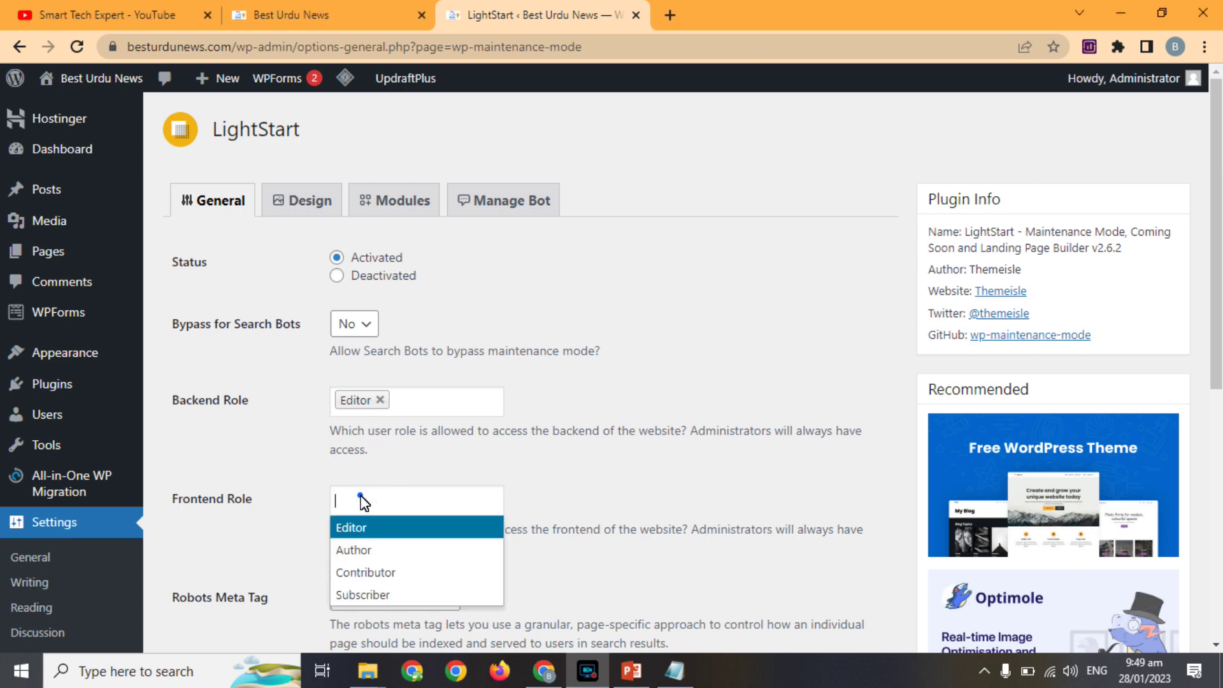
left_click(355, 529)
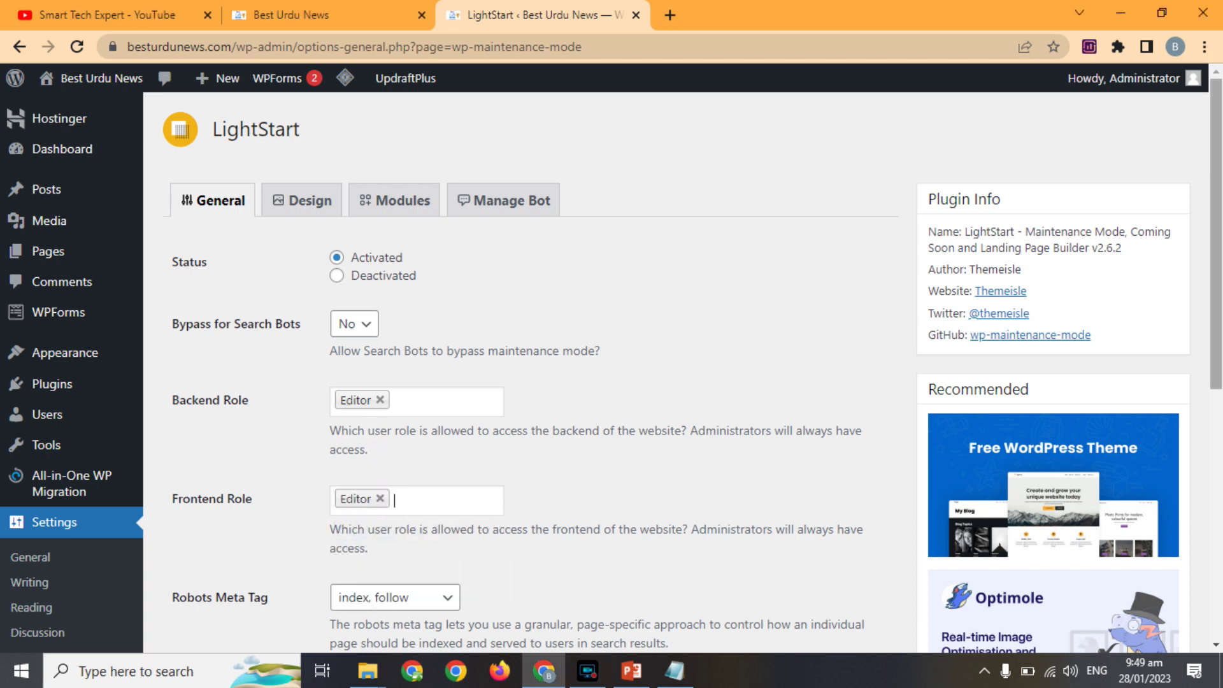
left_click_drag(1218, 275, 1191, 580)
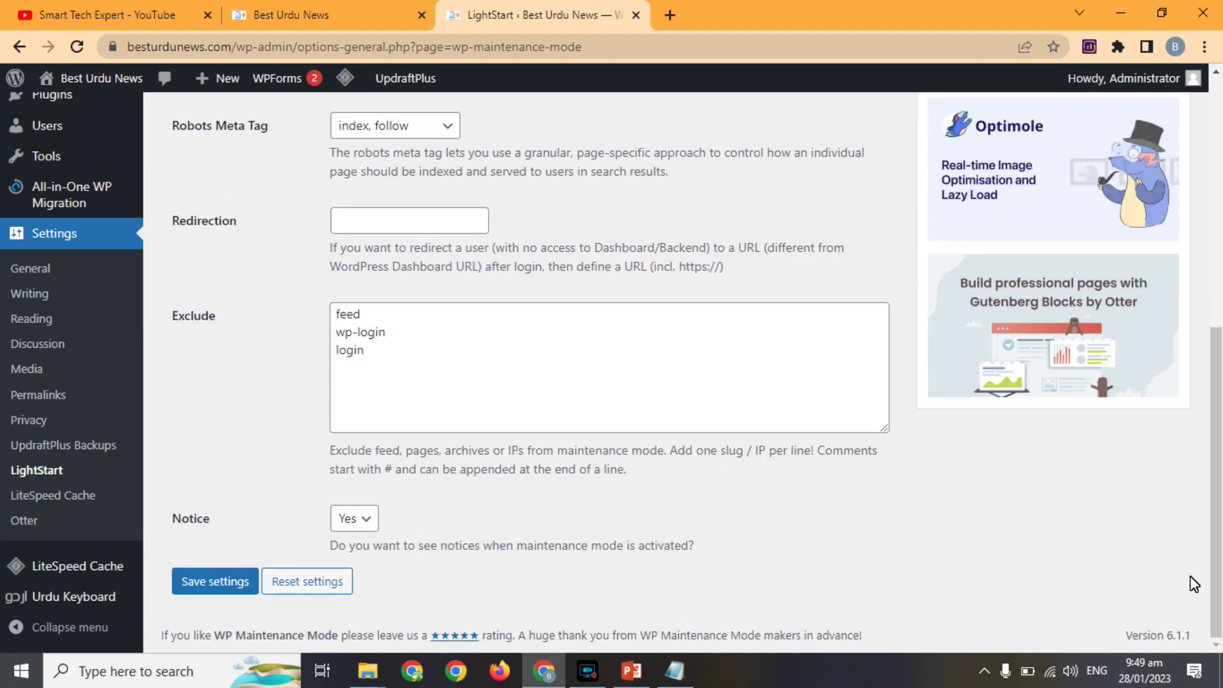
left_click(228, 579)
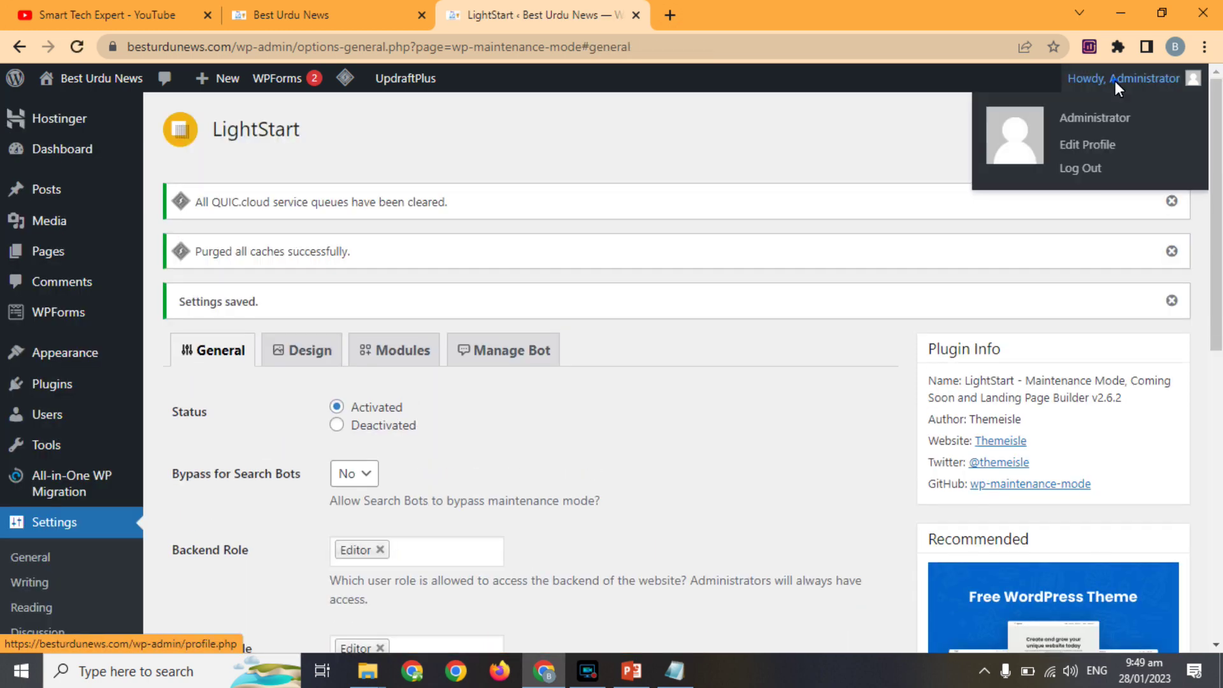
left_click(1115, 82)
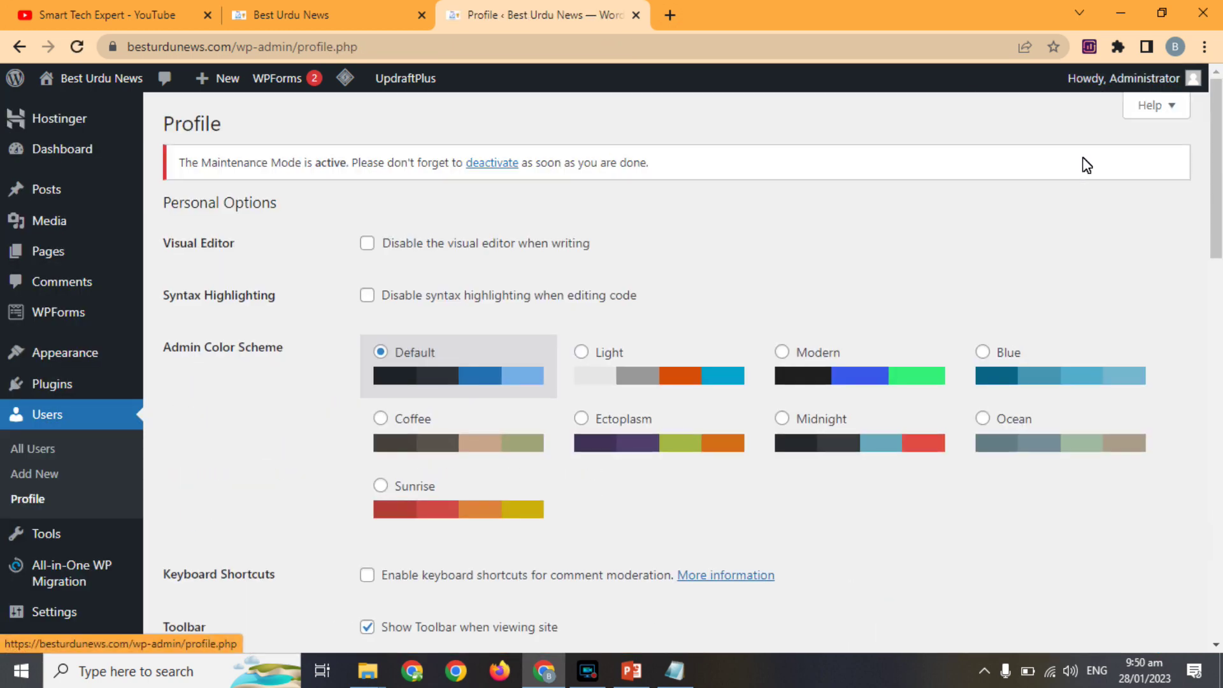
Log out of the administrator account and sign in with the editor's saved login.
mouse_move(1102, 79)
left_click(1083, 167)
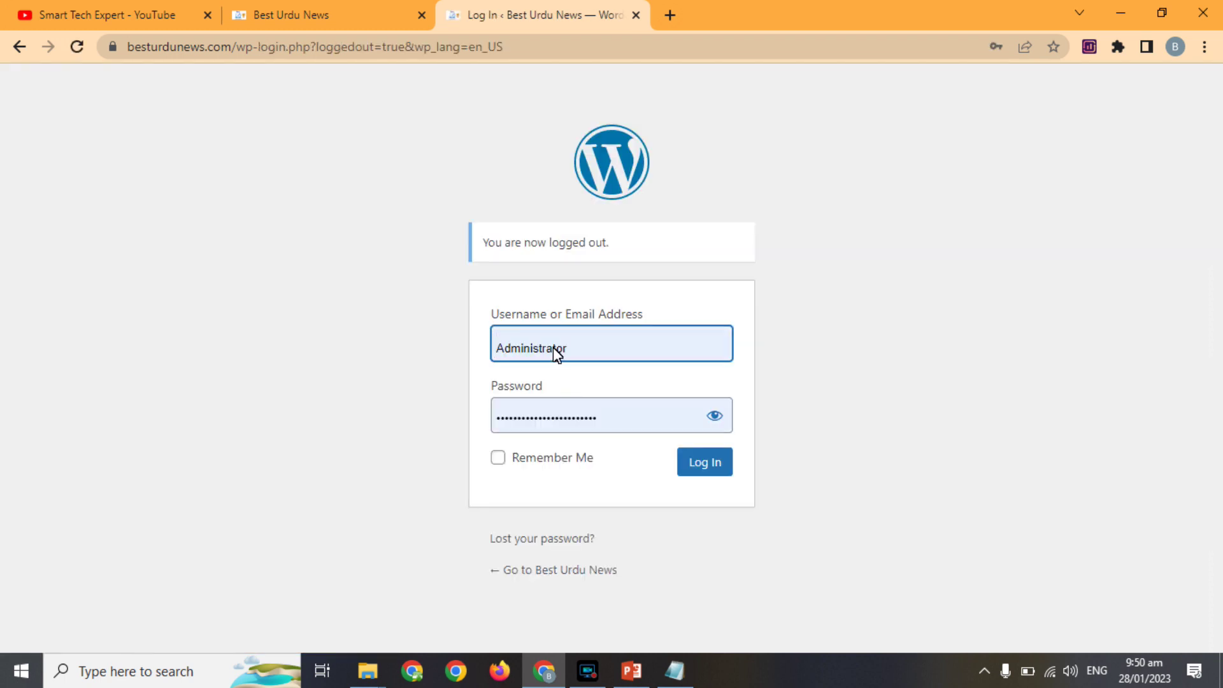
double_click(558, 352)
left_click(645, 502)
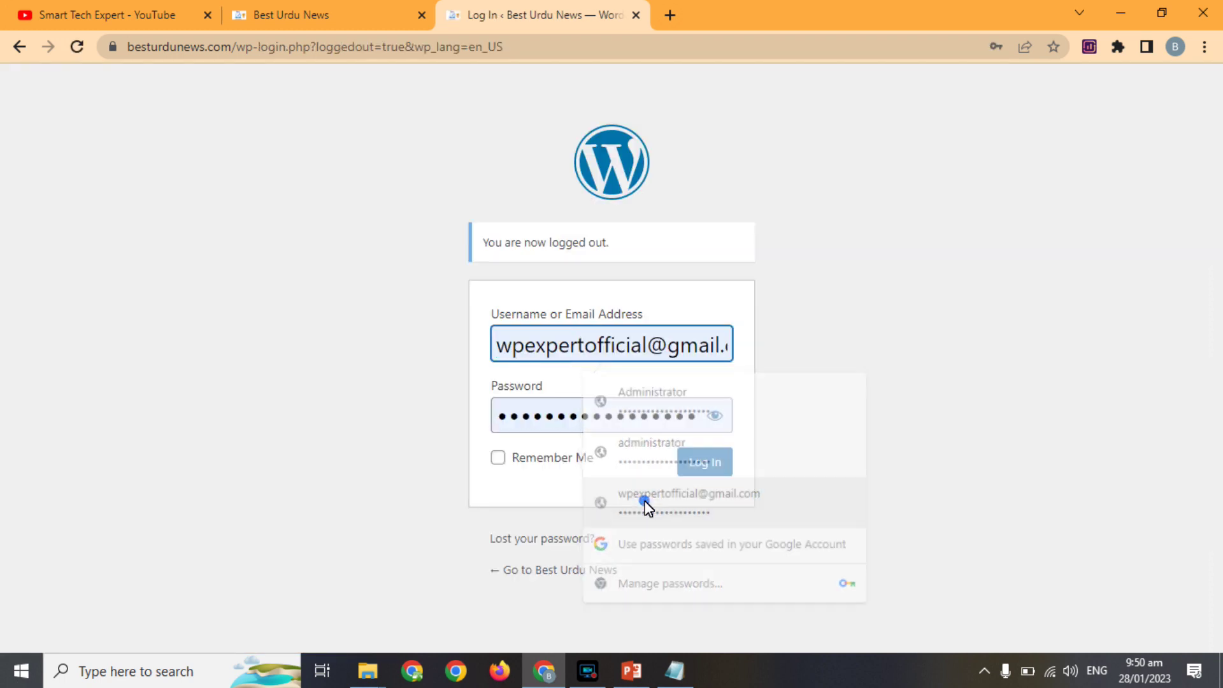
left_click(690, 472)
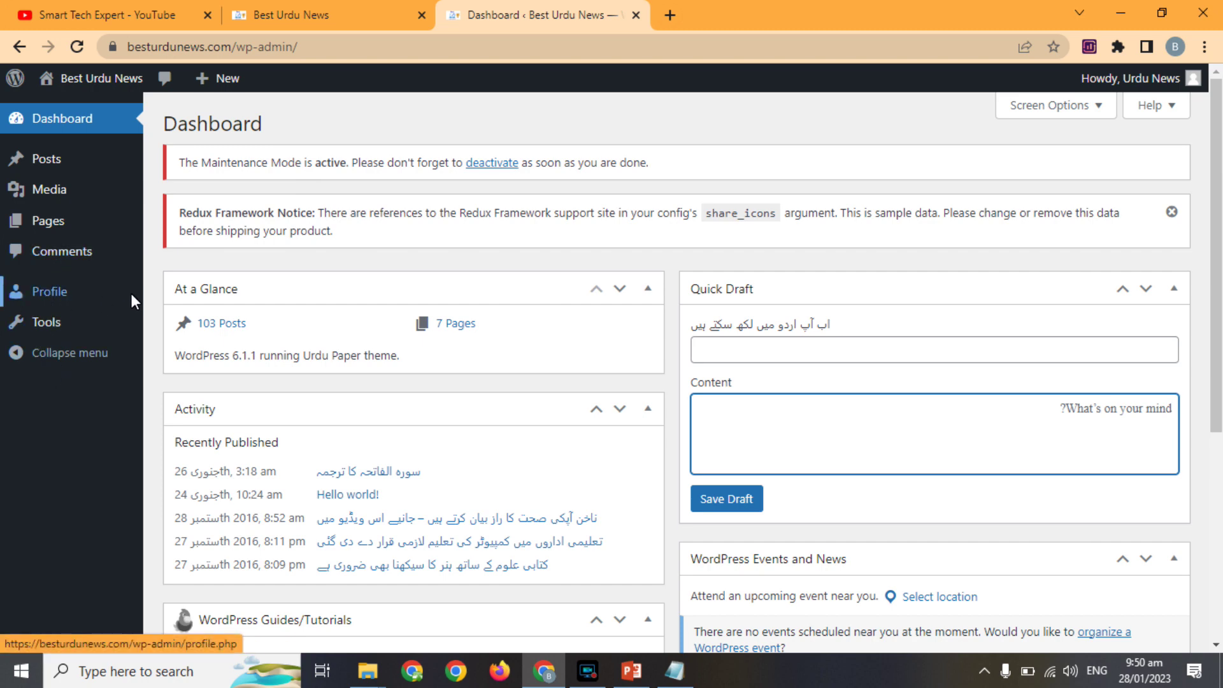
Browse All Posts as the editor, then check the Best Urdu News front page tab.
mouse_move(40, 162)
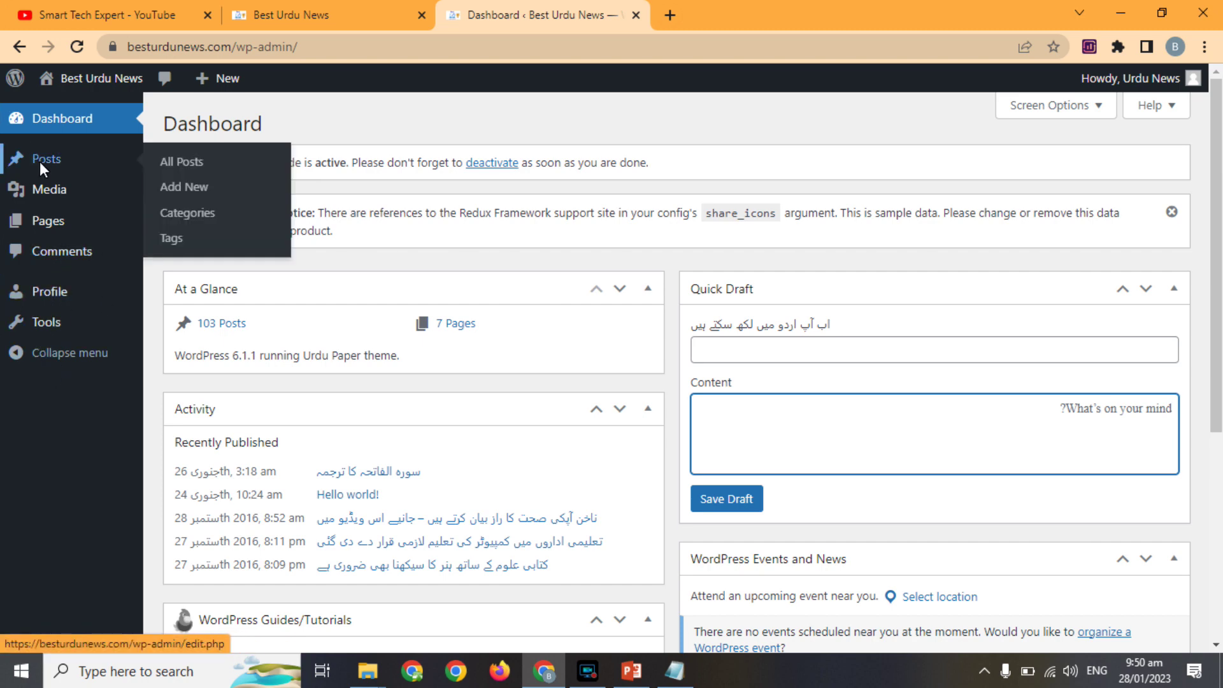
left_click(181, 162)
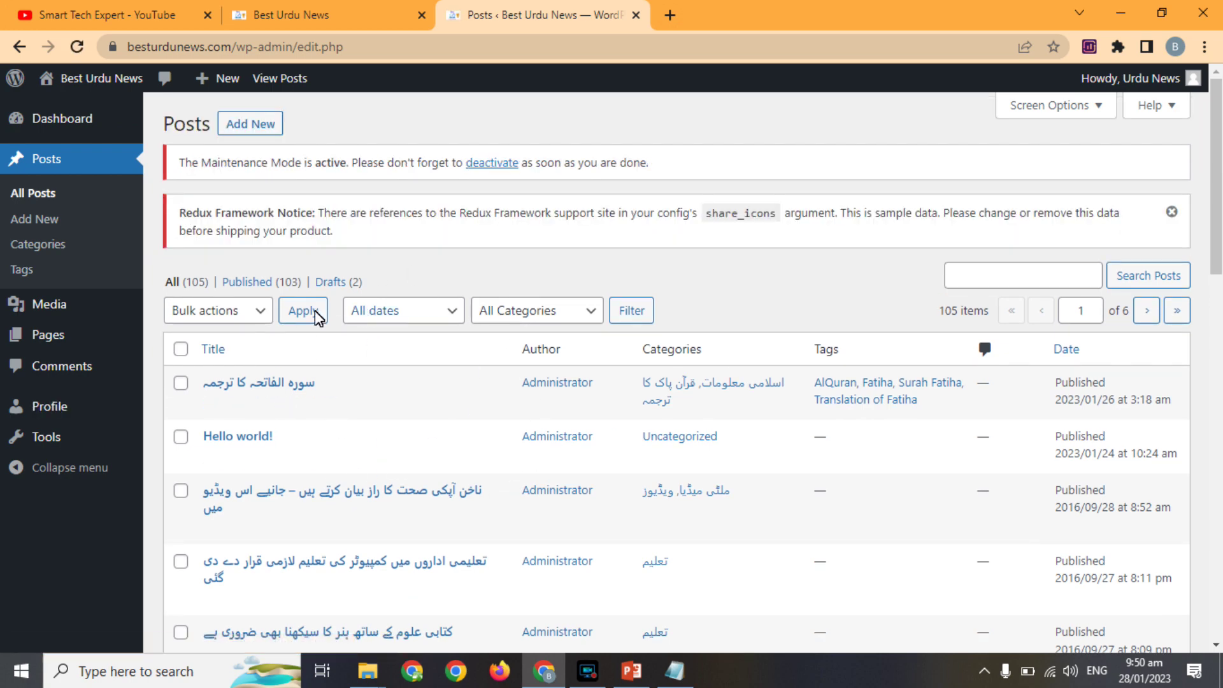
mouse_move(380, 365)
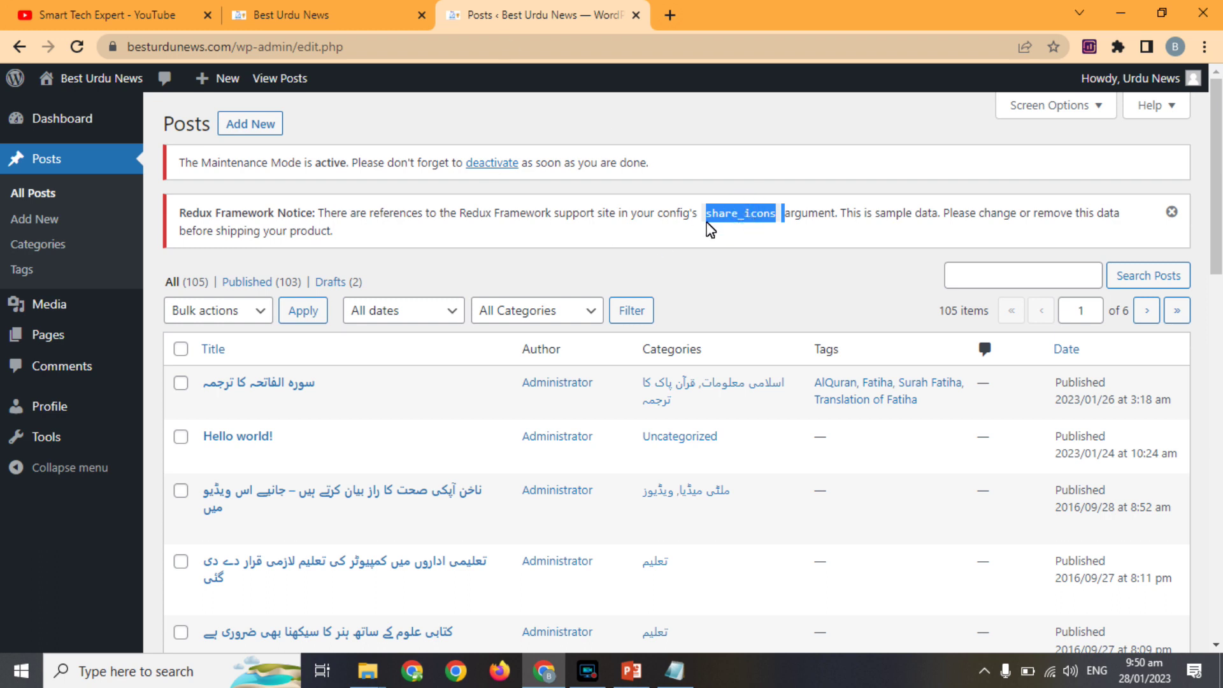
double_click(833, 215)
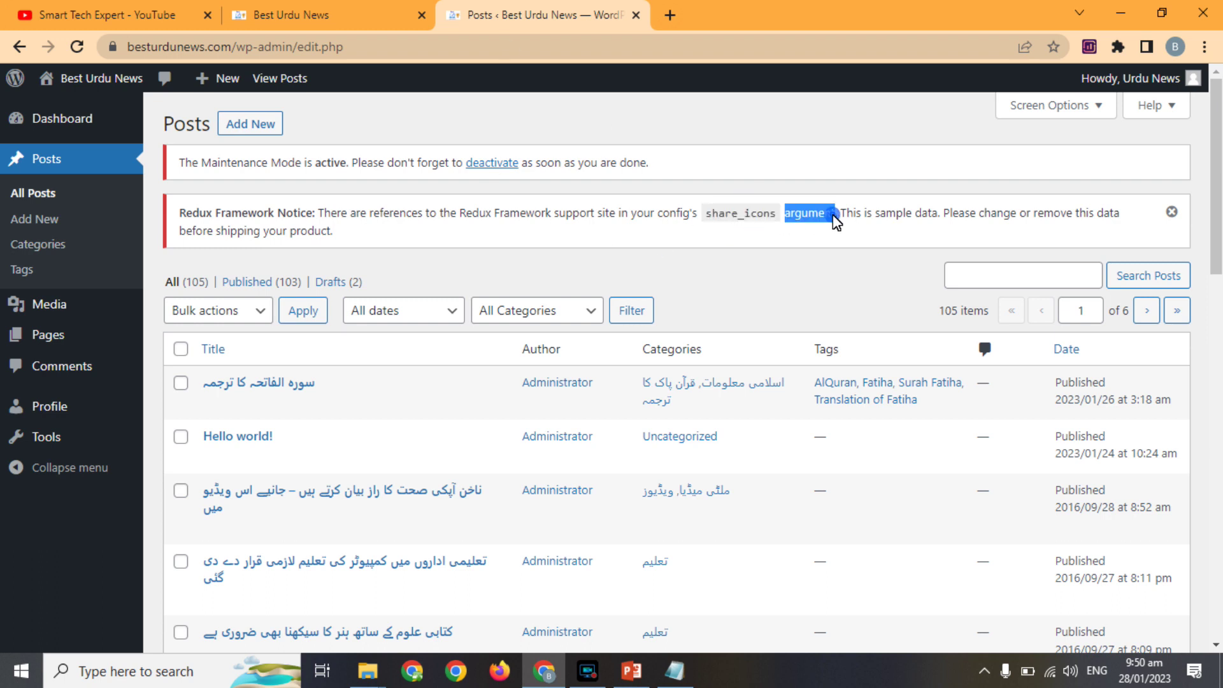
left_click(382, 14)
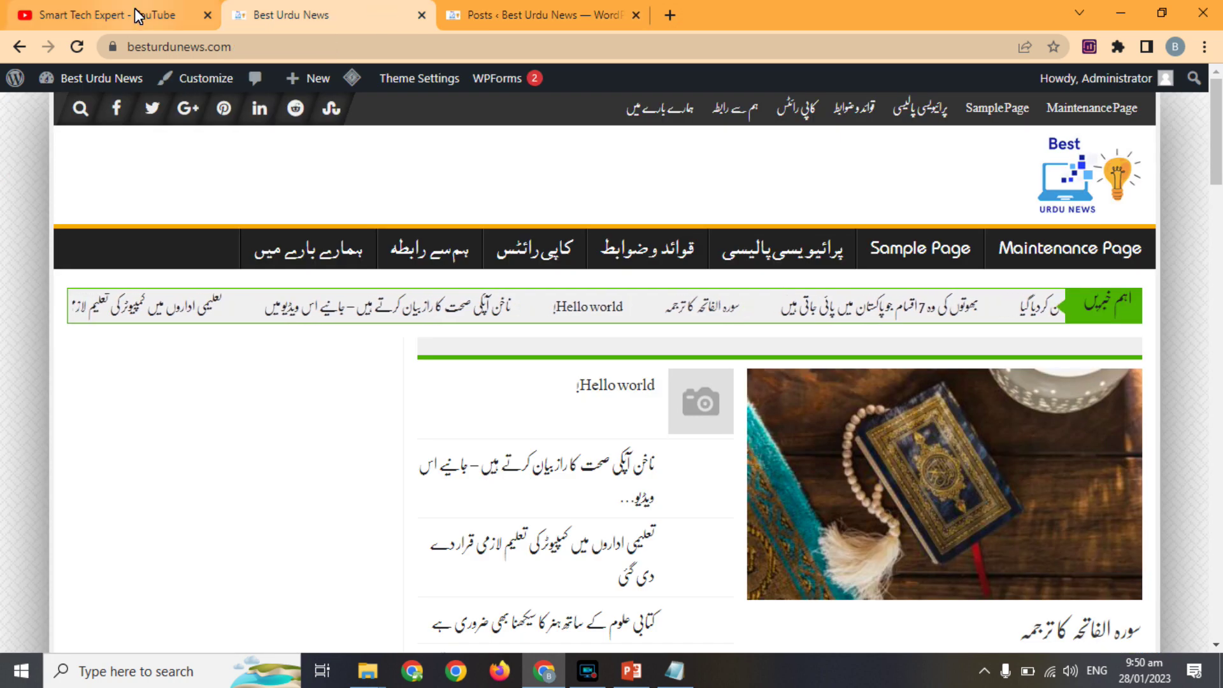
left_click(134, 14)
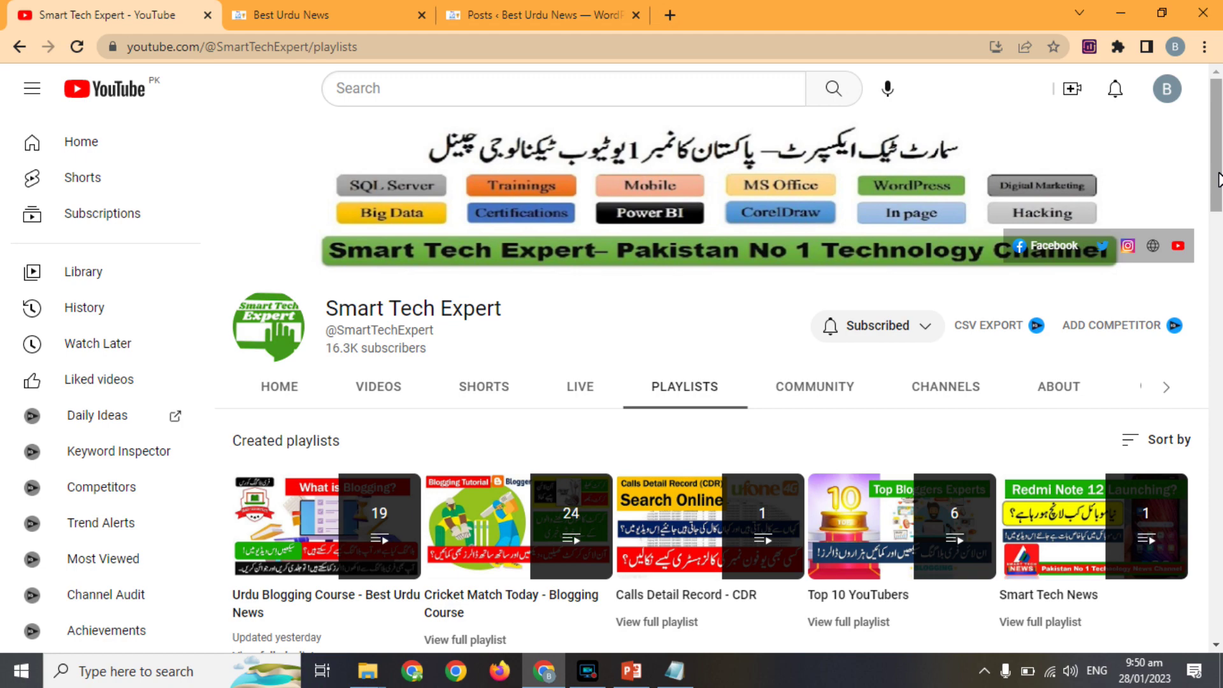
Scroll through the Smart Tech Expert playlists, including the Urdu Blogging Course, and back up.
left_click_drag(1218, 177, 1205, 574)
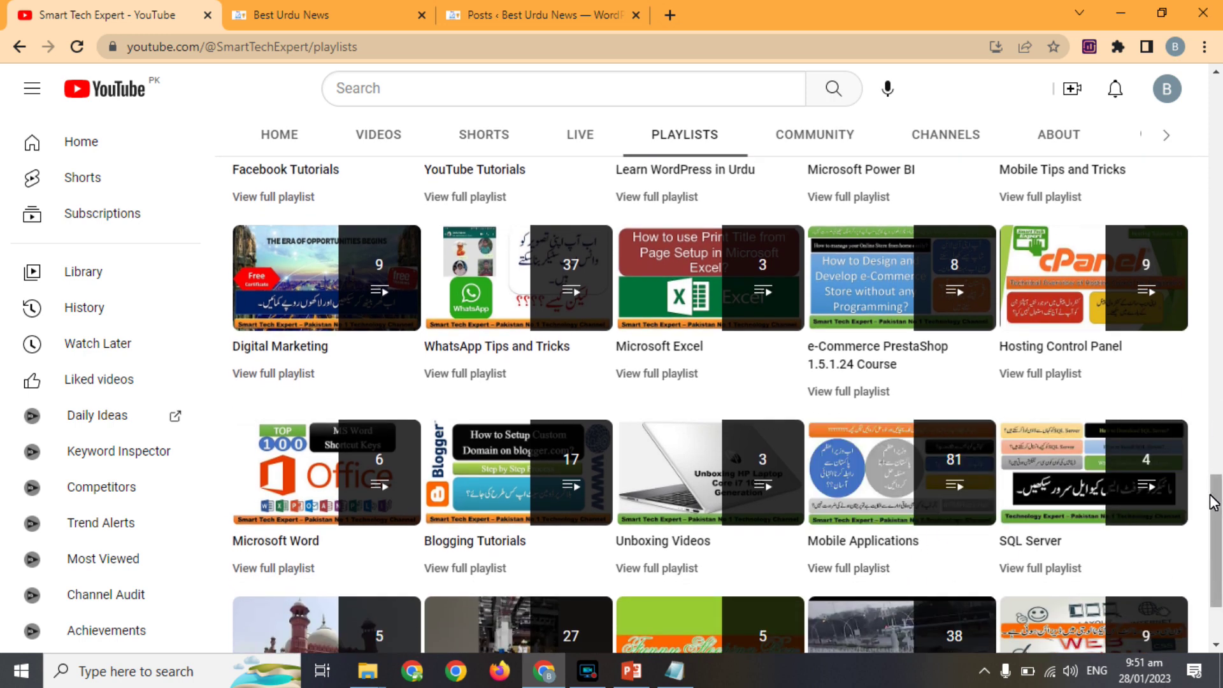
left_click_drag(1216, 510, 1169, 91)
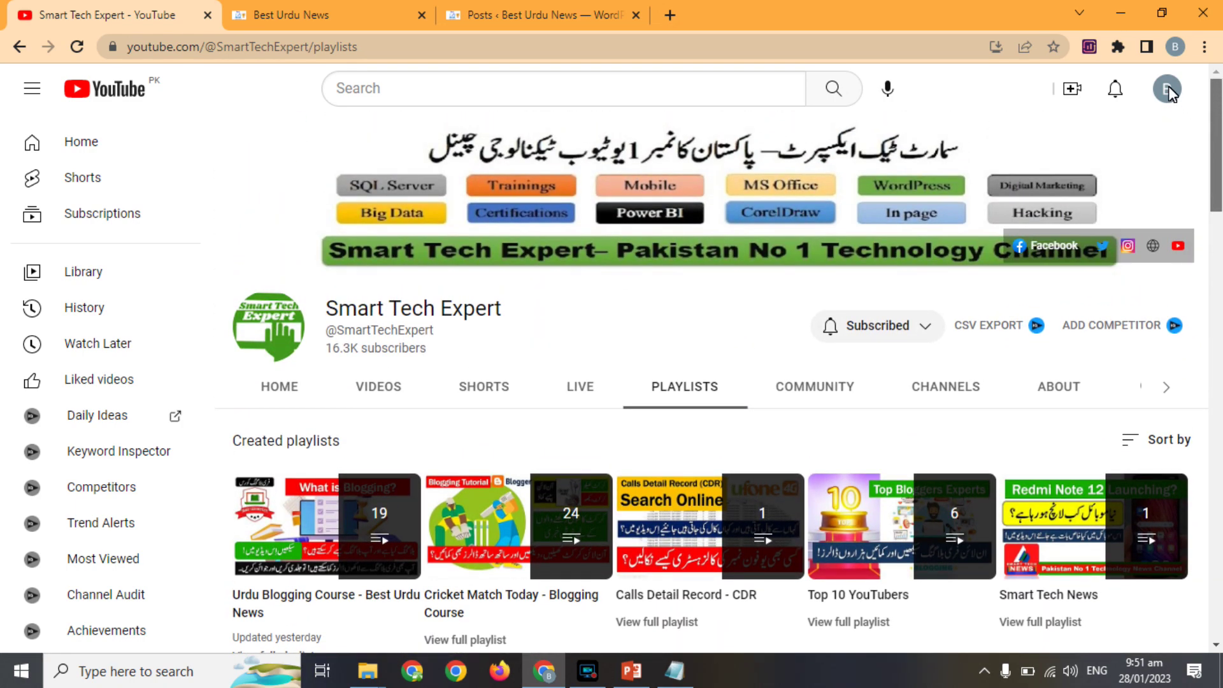